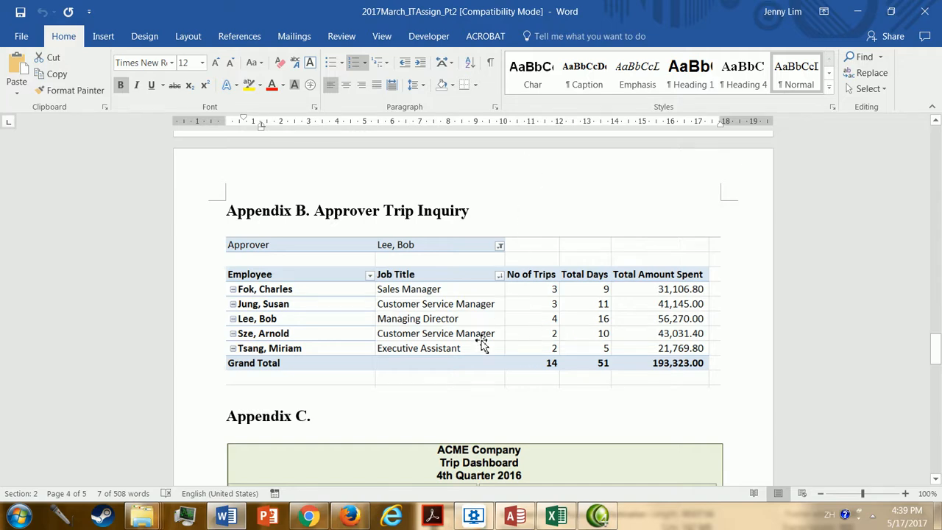
# Step: Switch to the 2016Q4_TripAnalysis_ans workbook in Excel and review the Hotel and Total Amount columns on the Q4Trips sheet
pyautogui.click(555, 515)
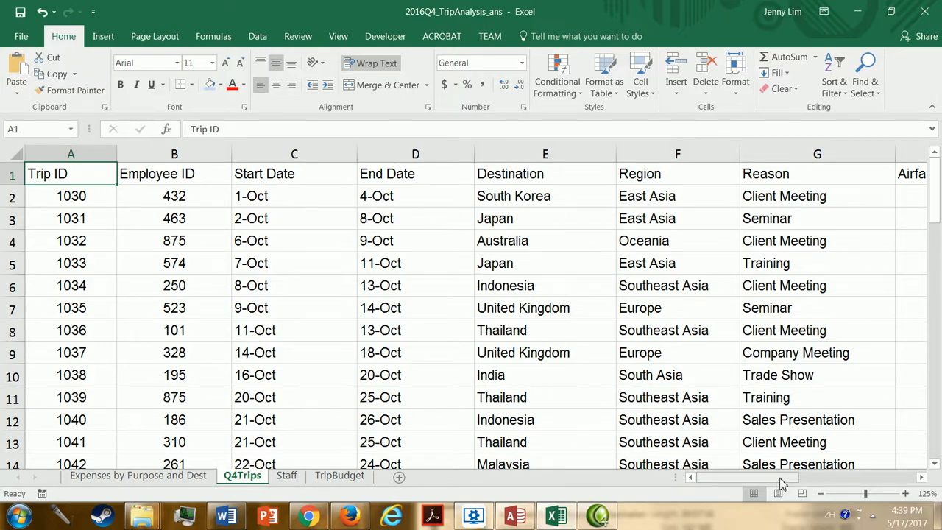
pyautogui.moveTo(778, 482); pyautogui.dragTo(849, 480)
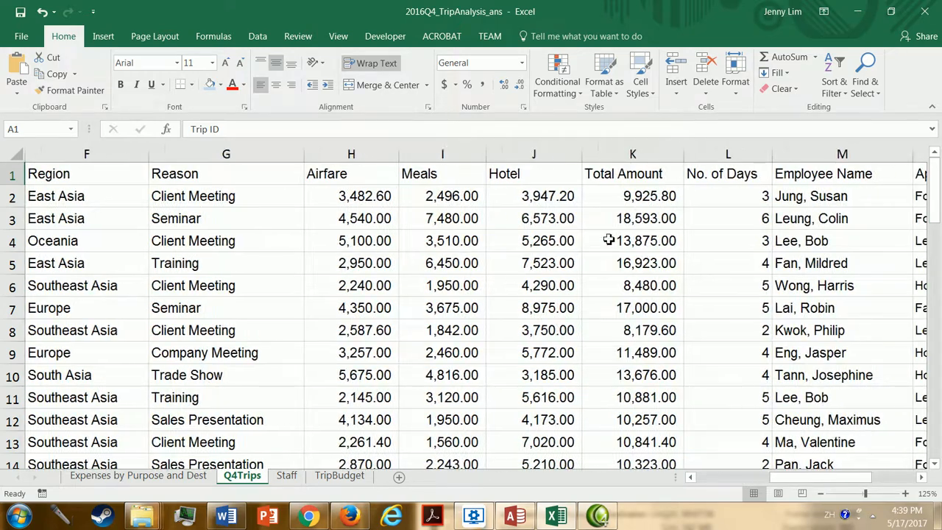
pyautogui.click(555, 159)
pyautogui.moveTo(543, 177); pyautogui.dragTo(552, 451)
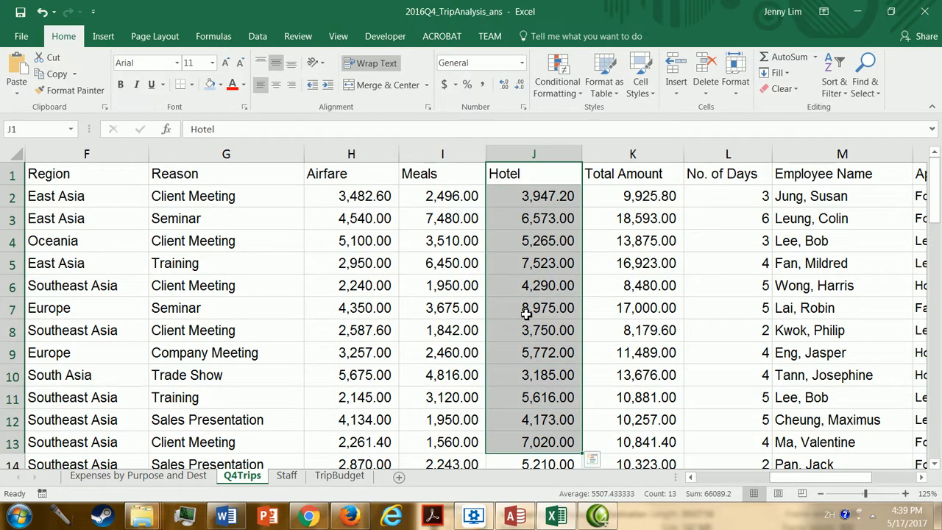
pyautogui.click(545, 243)
pyautogui.click(638, 166)
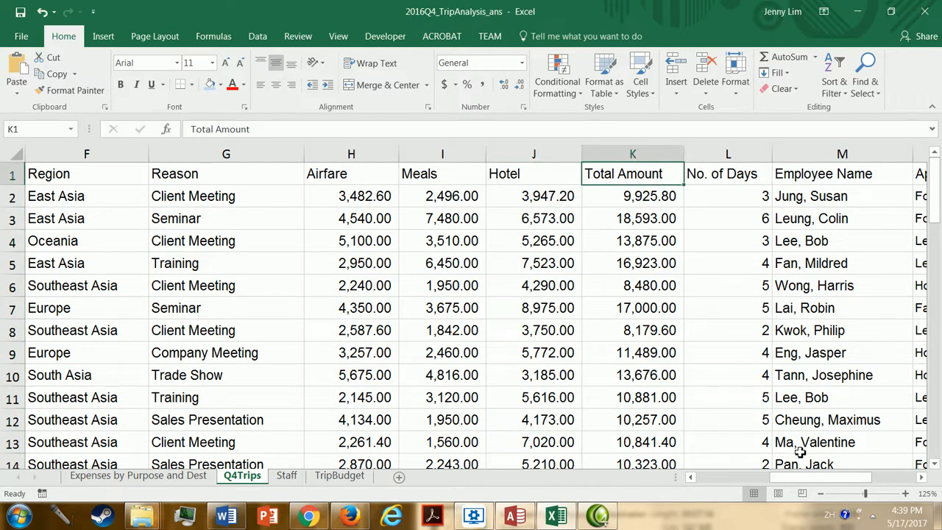
pyautogui.moveTo(801, 478); pyautogui.dragTo(829, 478)
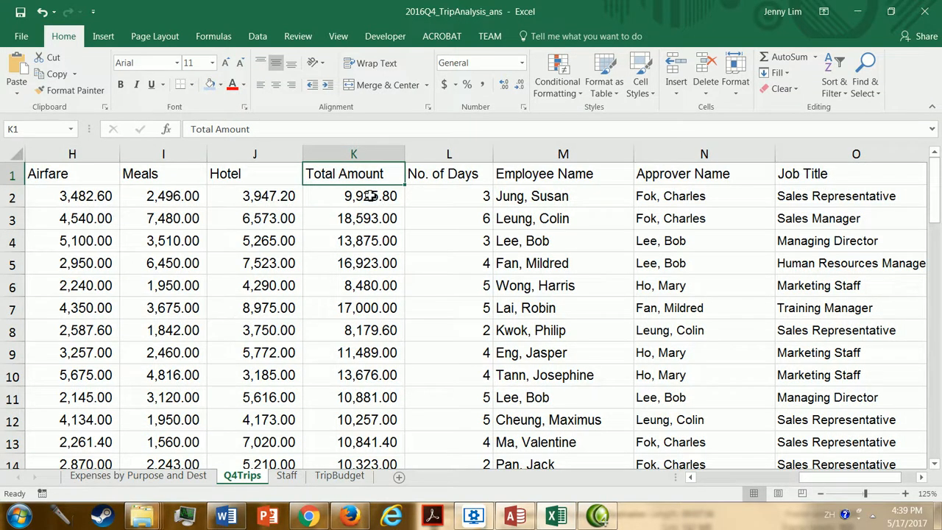
# Step: Inspect the Total Amount formula in cell K2 and the cells it sums, leaving it unchanged
pyautogui.click(360, 197)
pyautogui.doubleClick(363, 197)
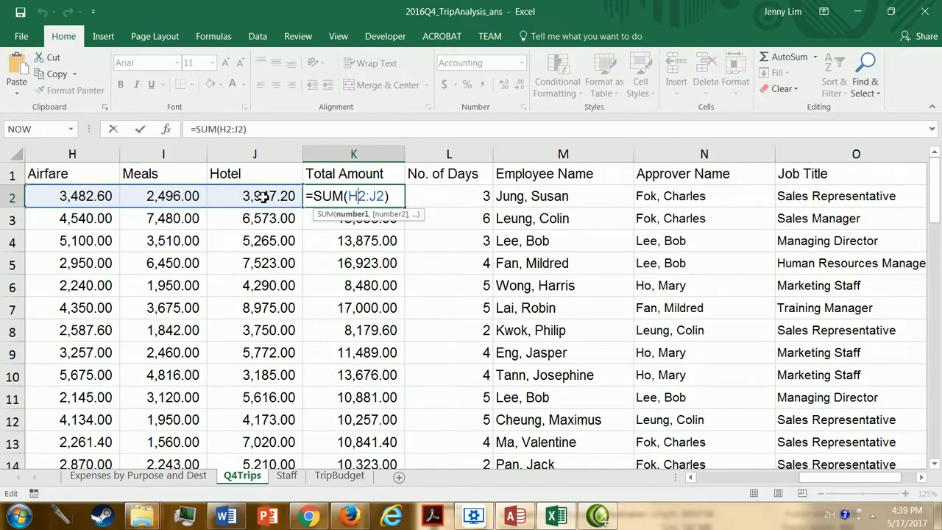
pyautogui.press('Return')
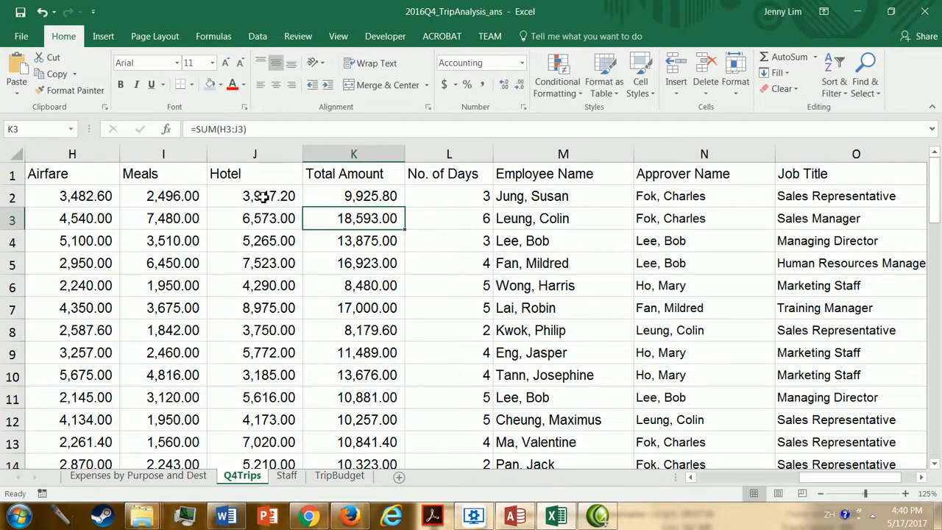
# Step: Inspect the No. of Days formula in cell L2 and check the start and end date cells it references
pyautogui.click(468, 193)
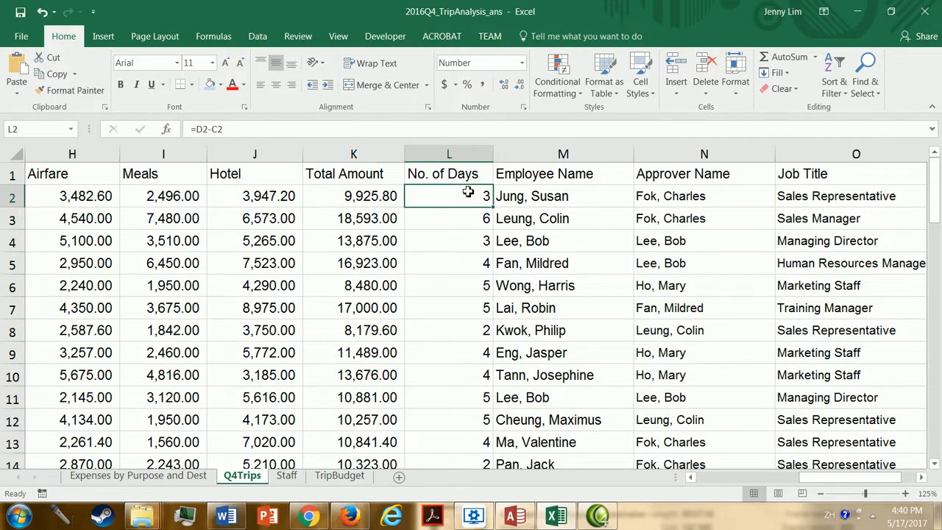
pyautogui.doubleClick(467, 193)
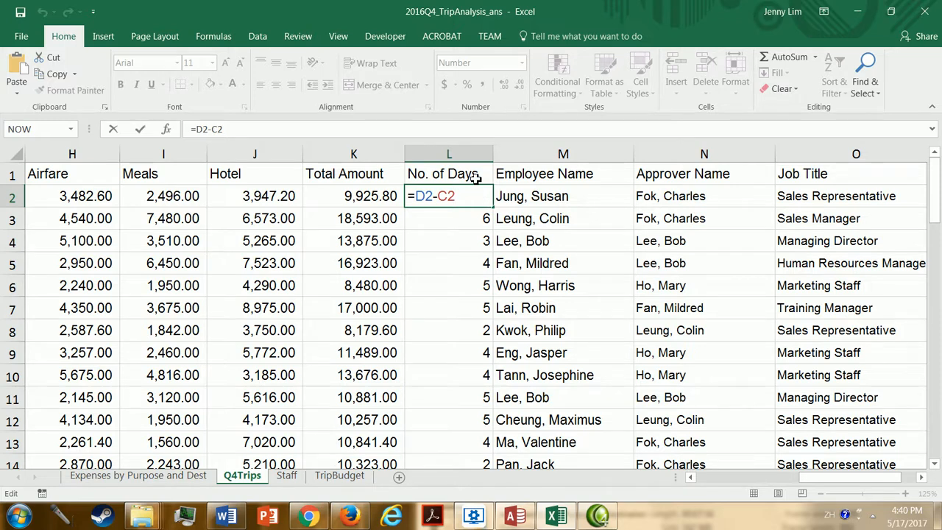
pyautogui.moveTo(810, 477); pyautogui.dragTo(751, 484)
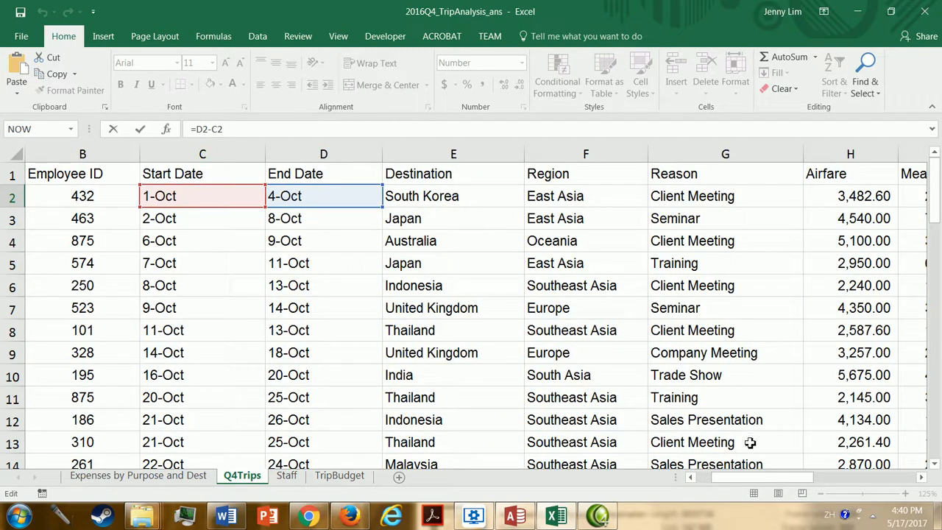
pyautogui.moveTo(736, 479); pyautogui.dragTo(816, 479)
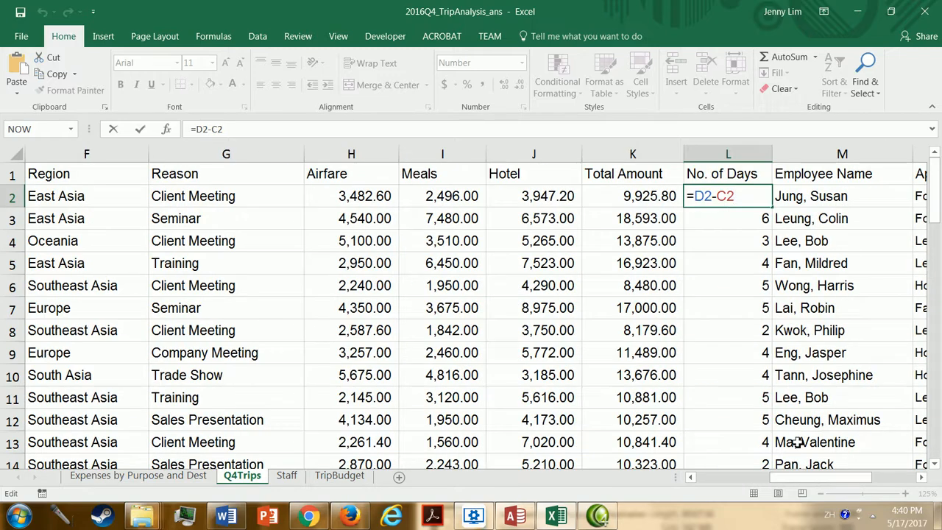
pyautogui.press('Return')
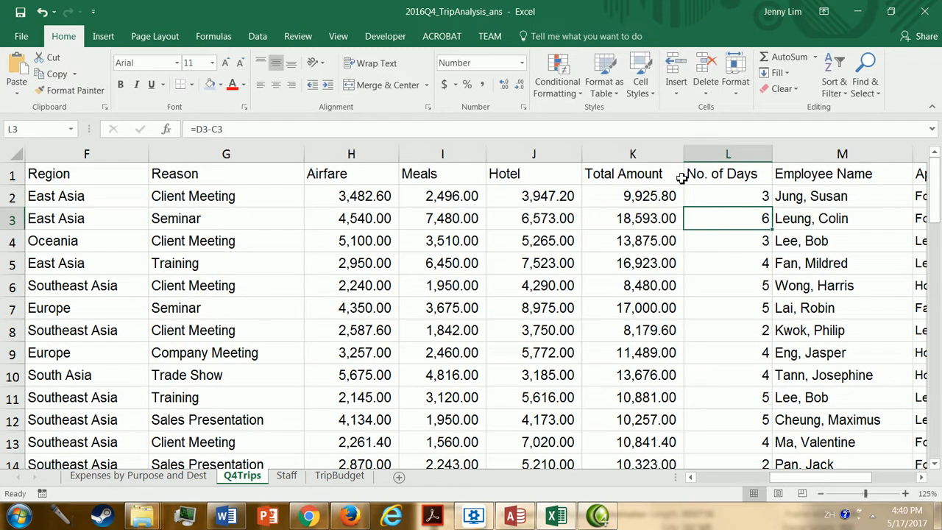
pyautogui.click(731, 197)
# Step: Compare the Employee Name and Approver Name lookup formulas in M2 and N2, and check the Employee ID in B2 they look up
pyautogui.moveTo(843, 477); pyautogui.dragTo(872, 477)
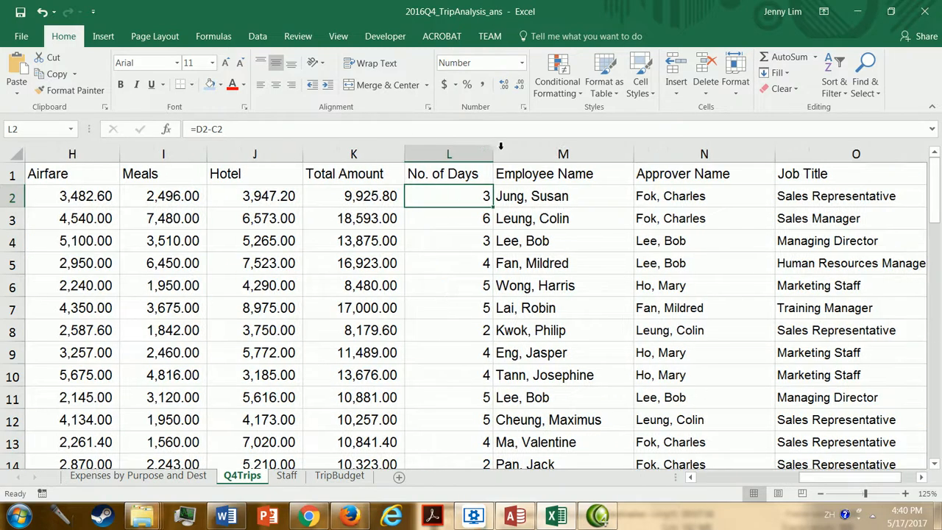
pyautogui.click(580, 193)
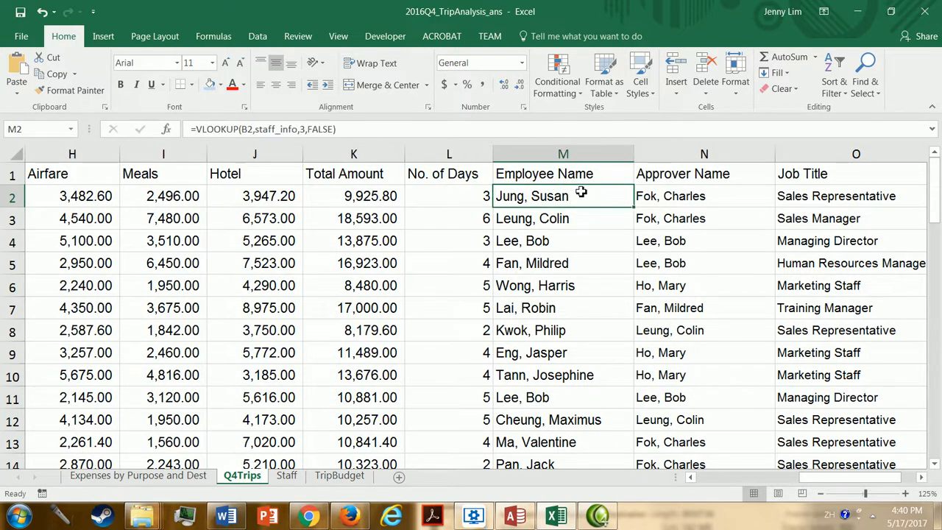
pyautogui.click(727, 198)
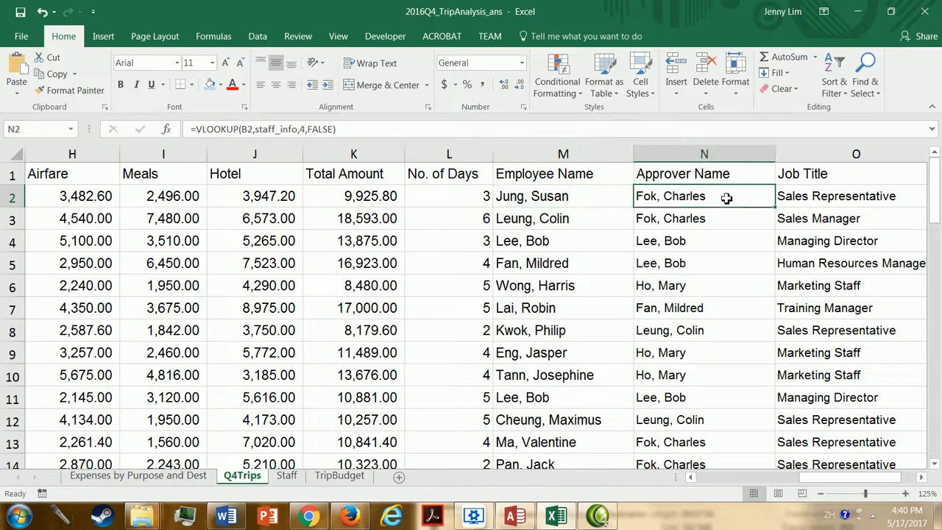
pyautogui.click(580, 197)
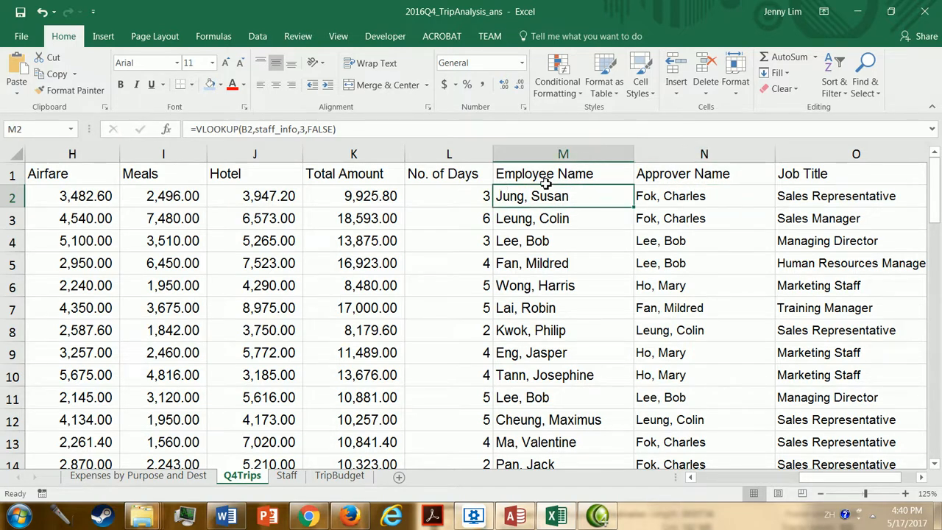
pyautogui.moveTo(815, 477); pyautogui.dragTo(687, 474)
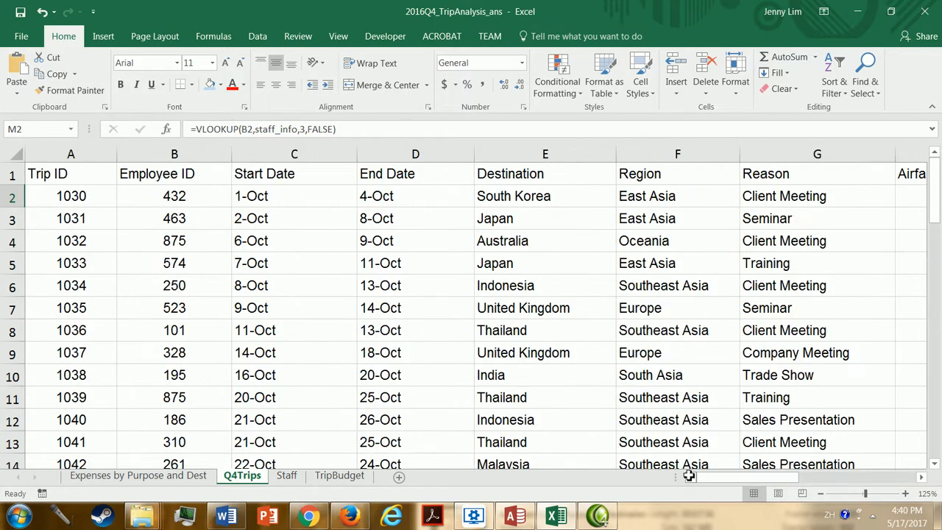
pyautogui.click(197, 197)
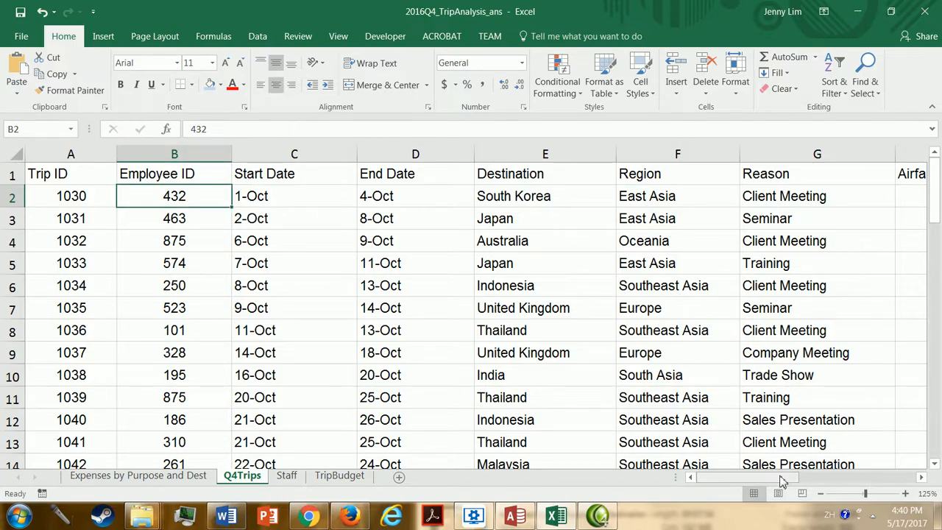
pyautogui.moveTo(782, 479); pyautogui.dragTo(904, 479)
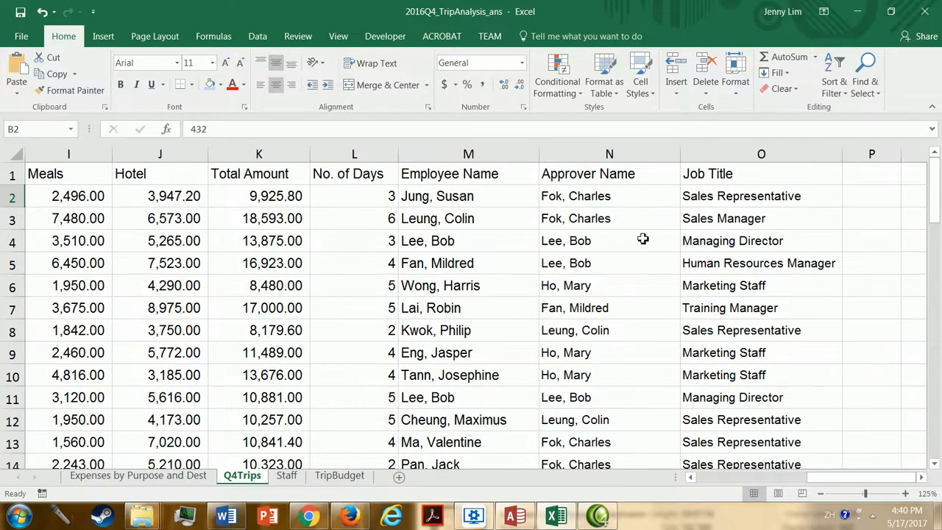
# Step: Examine the table array, column index and range lookup arguments of the Employee Name VLOOKUP formula in cell M2
pyautogui.click(475, 196)
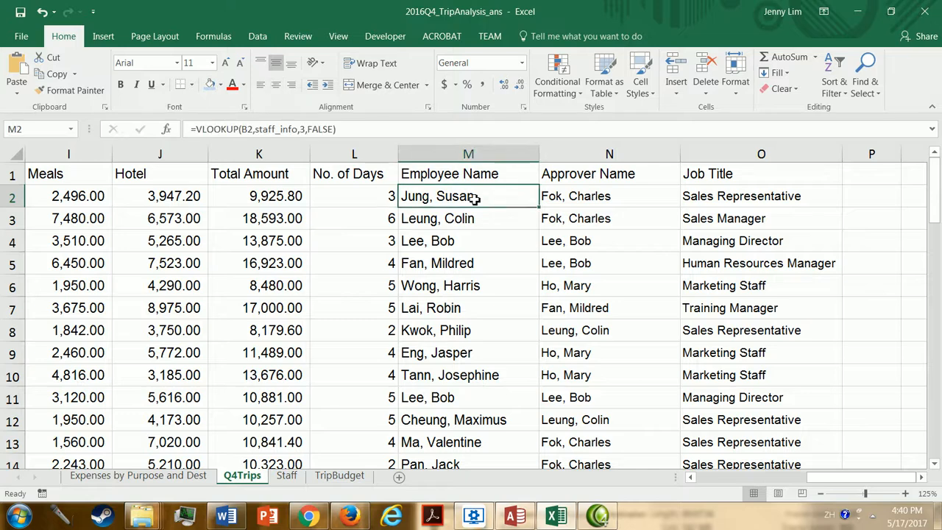
pyautogui.doubleClick(475, 196)
pyautogui.moveTo(497, 196); pyautogui.dragTo(549, 195)
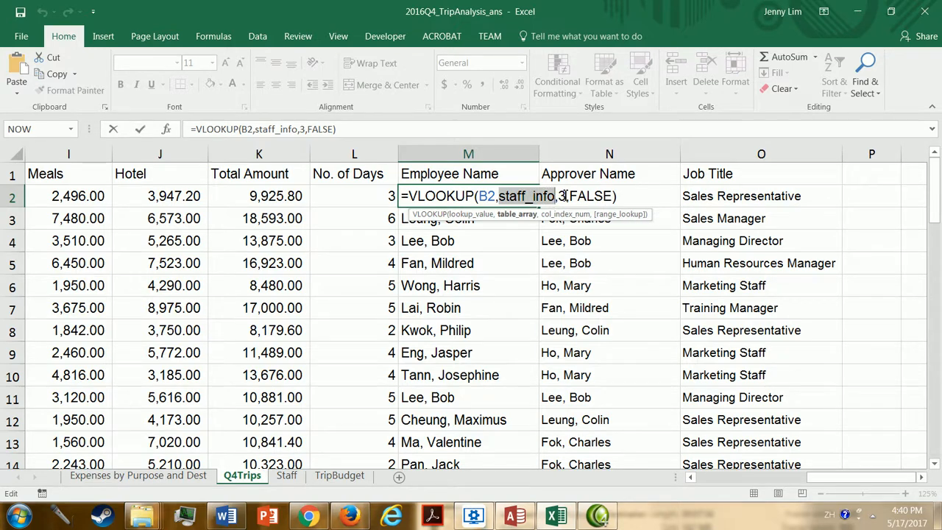
pyautogui.click(568, 196)
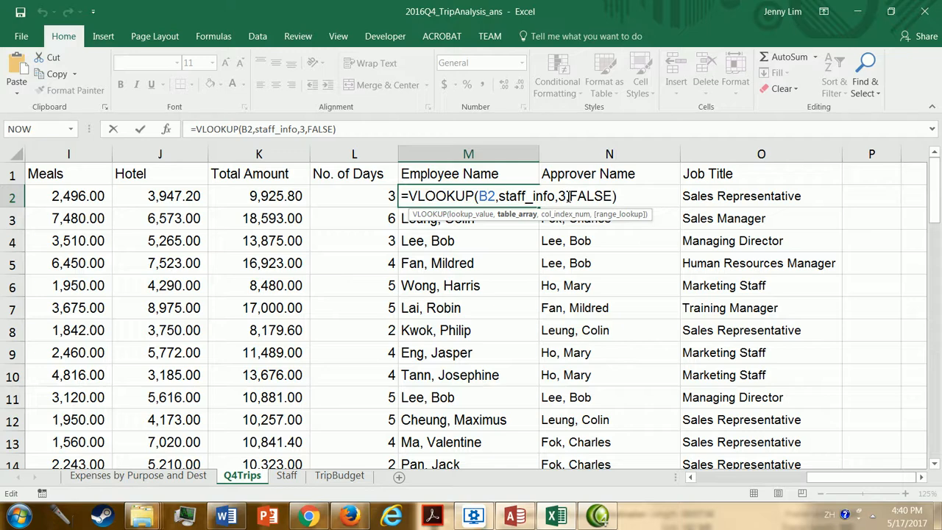
pyautogui.click(565, 217)
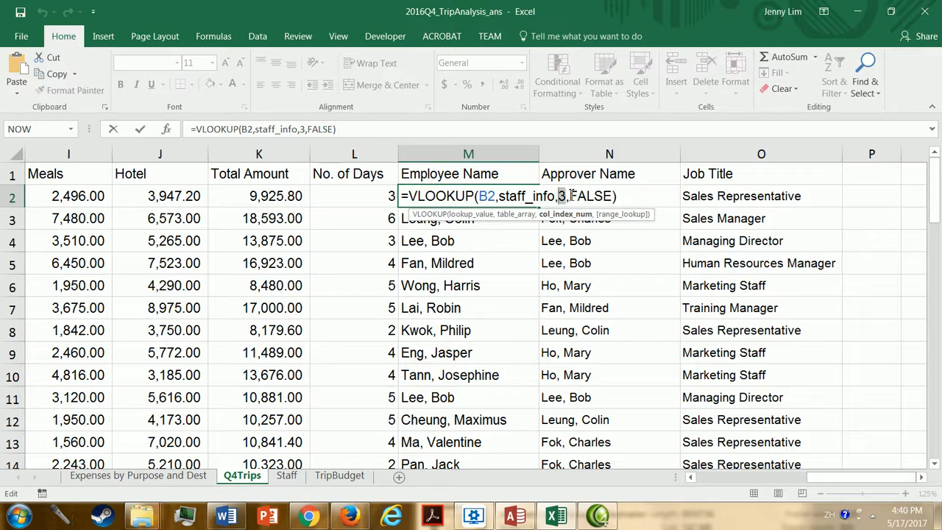
pyautogui.moveTo(570, 195); pyautogui.dragTo(608, 186)
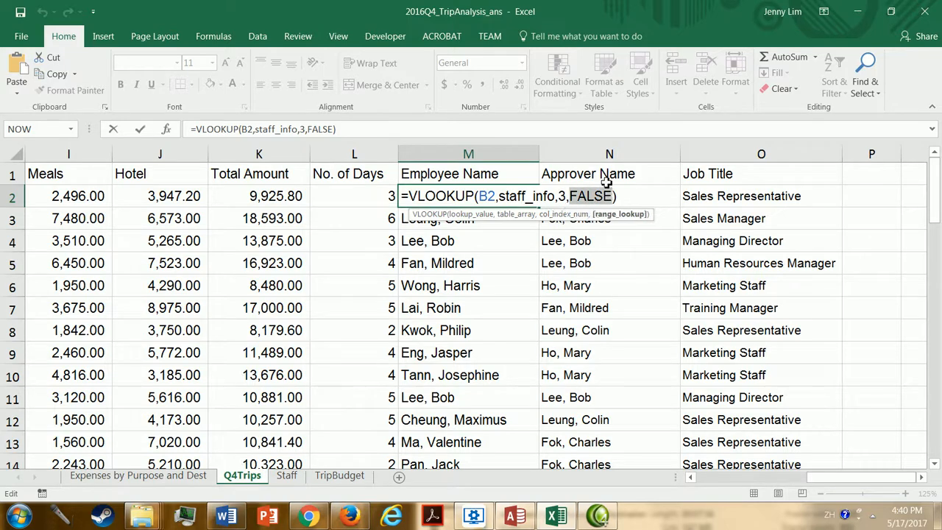
pyautogui.press('Return')
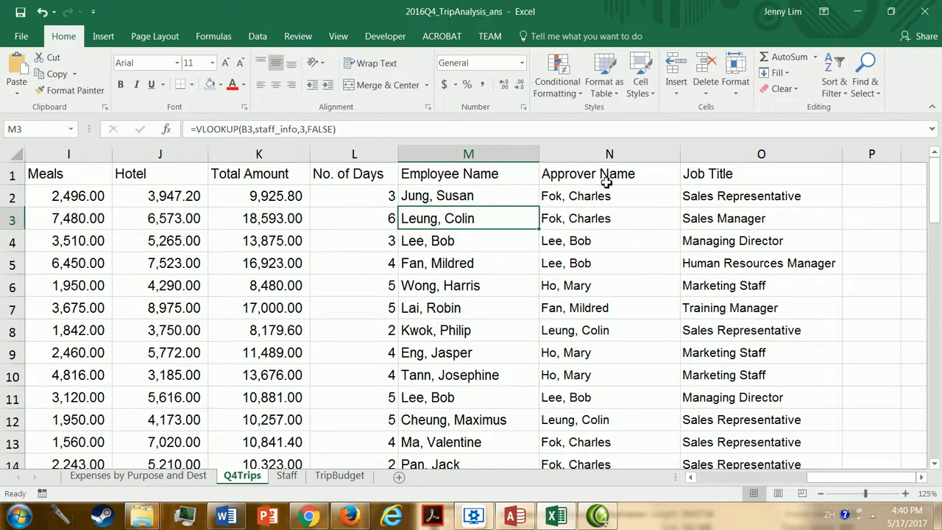
# Step: Review the lookup table on the Staff sheet, checking its extent and the Employee ID and Job Title columns
pyautogui.click(287, 476)
pyautogui.click(103, 221)
pyautogui.click(92, 182)
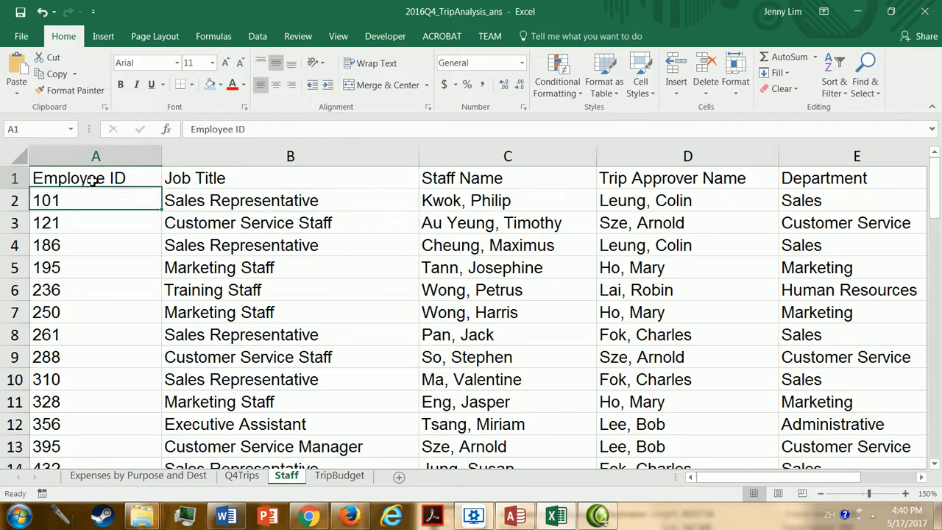
pyautogui.moveTo(92, 182); pyautogui.dragTo(805, 462)
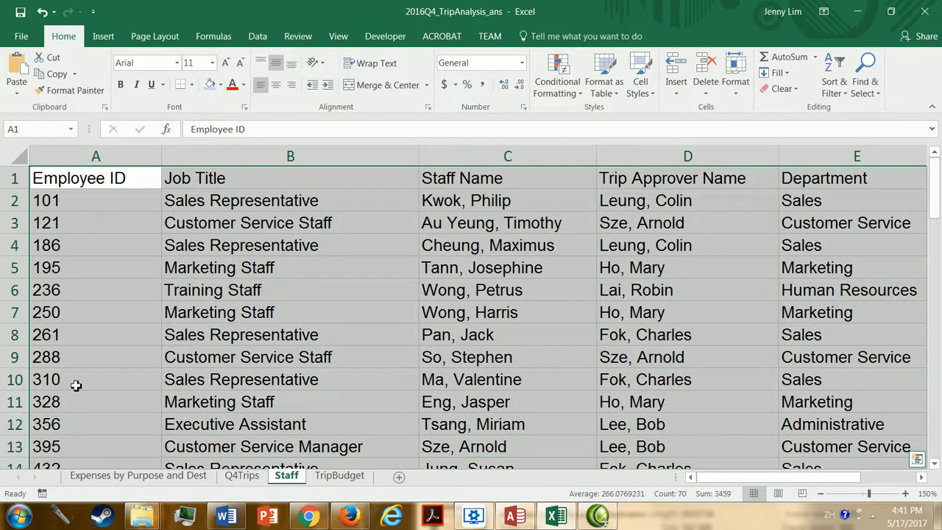
pyautogui.click(179, 235)
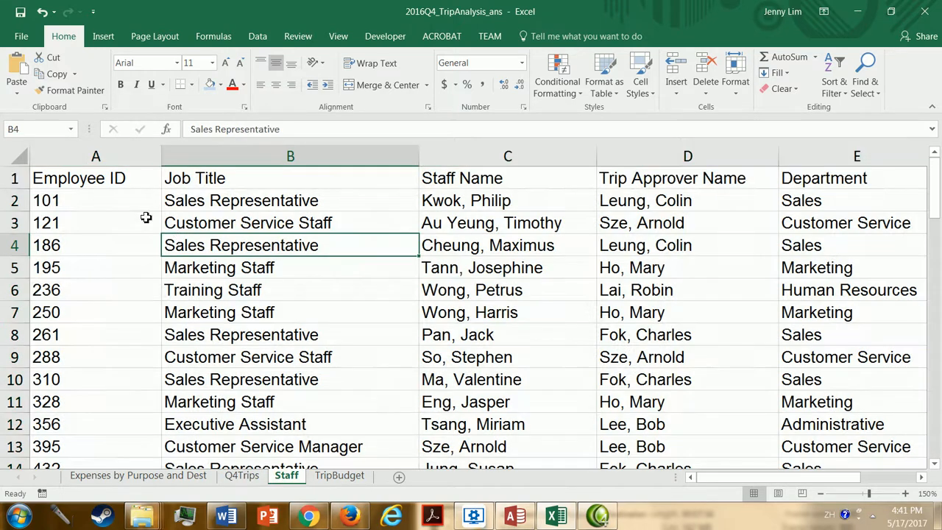
pyautogui.click(141, 204)
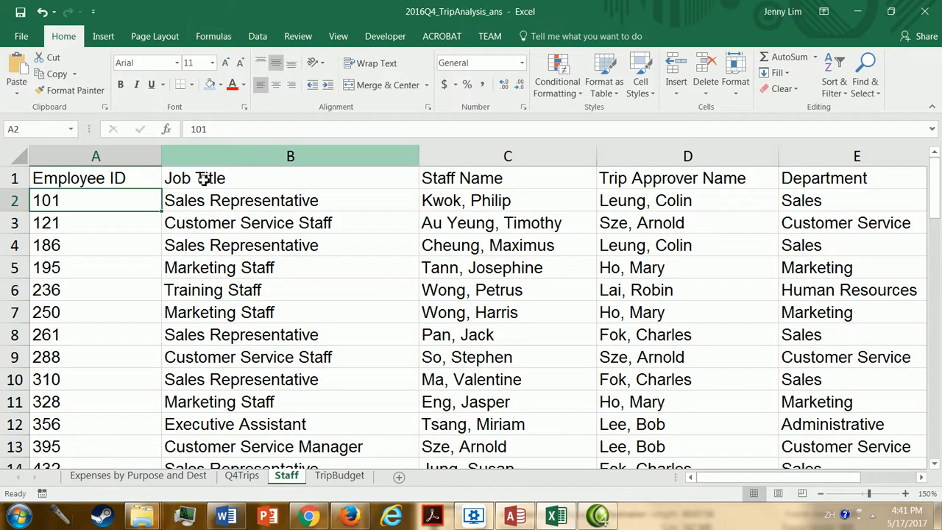
pyautogui.click(190, 207)
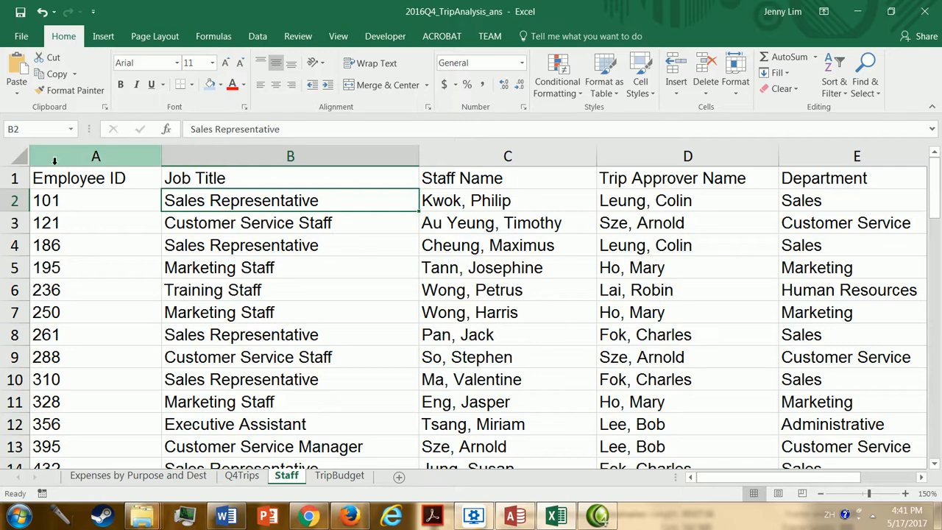
# Step: Check which Staff sheet range the staff_info named range refers to in the Name Manager
pyautogui.click(217, 38)
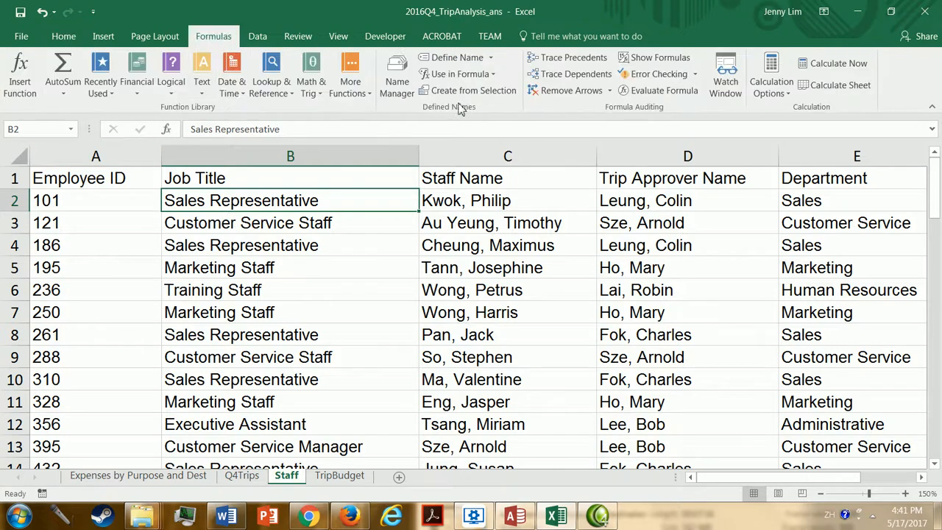
pyautogui.click(398, 81)
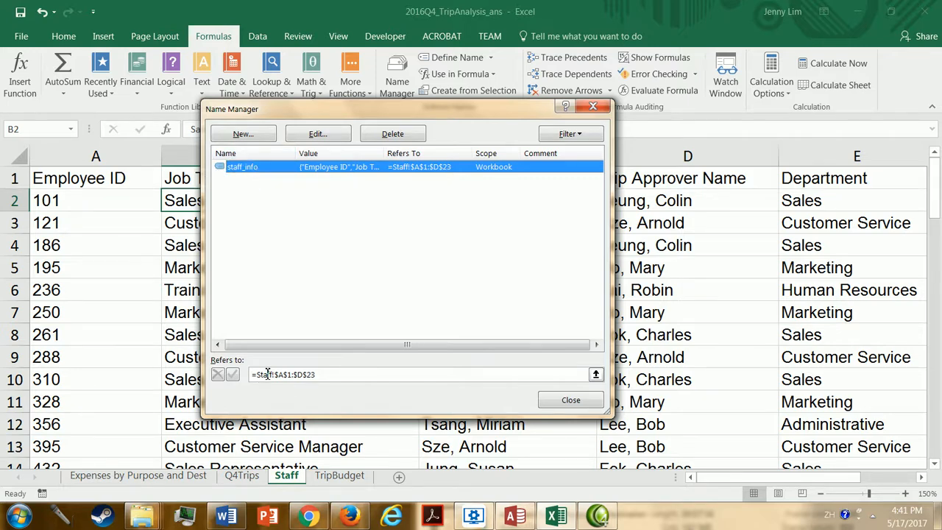
pyautogui.click(332, 374)
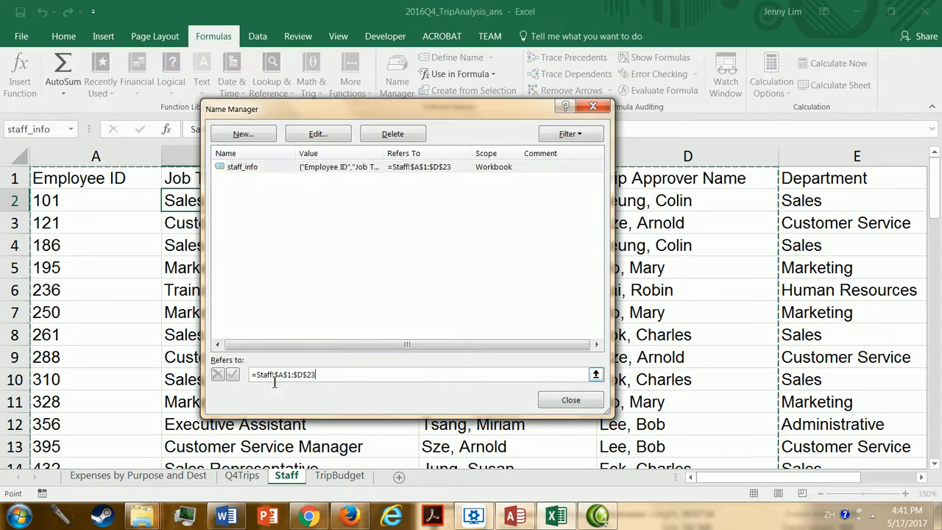
pyautogui.click(331, 374)
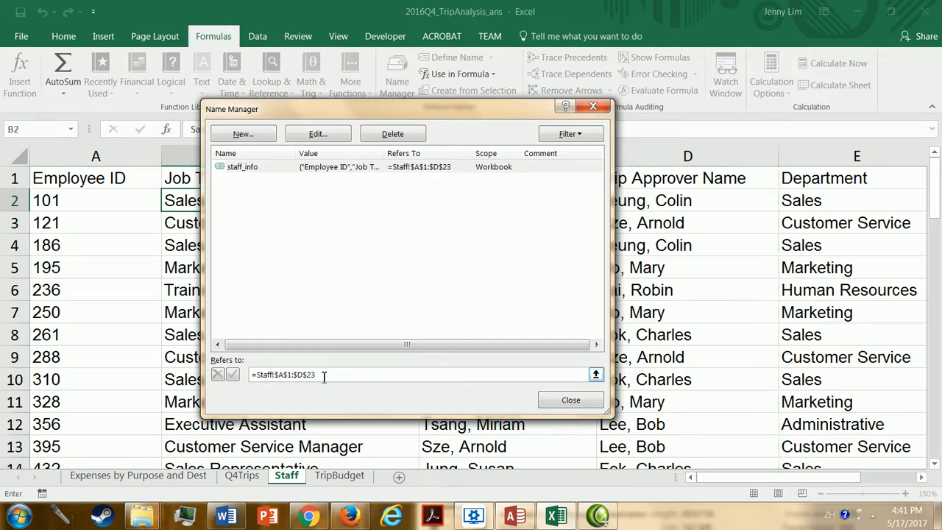
pyautogui.moveTo(324, 376); pyautogui.dragTo(251, 376)
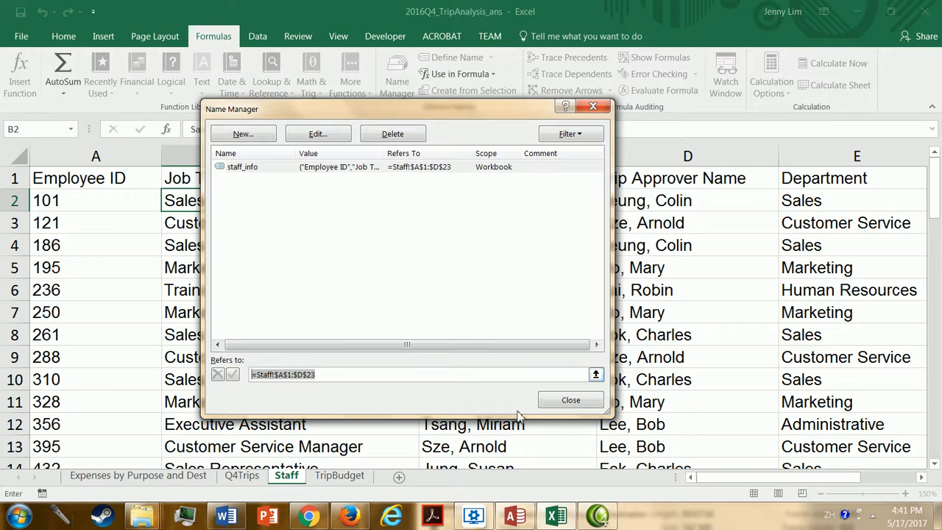
pyautogui.click(566, 404)
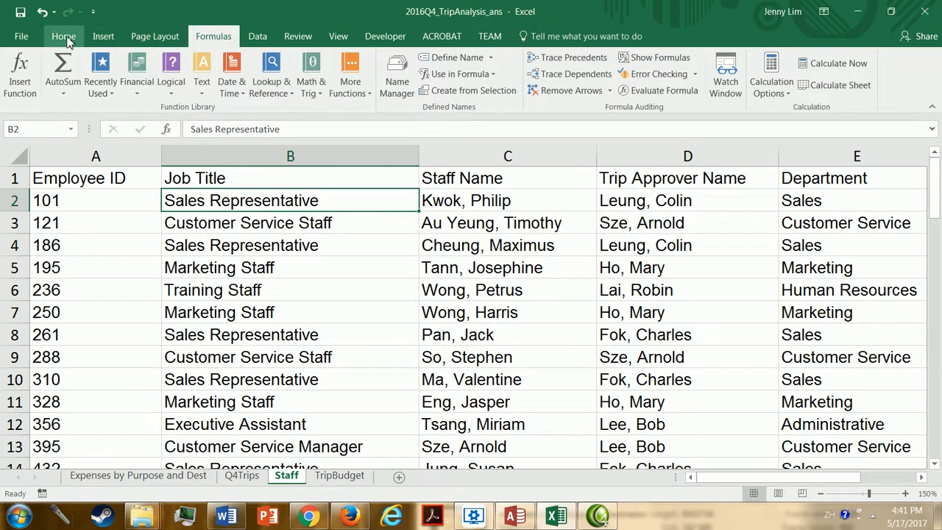
# Step: Extend the staff_info named range to refer to =Staff!$A$1:$E$23 so that it includes the Department column
pyautogui.click(401, 82)
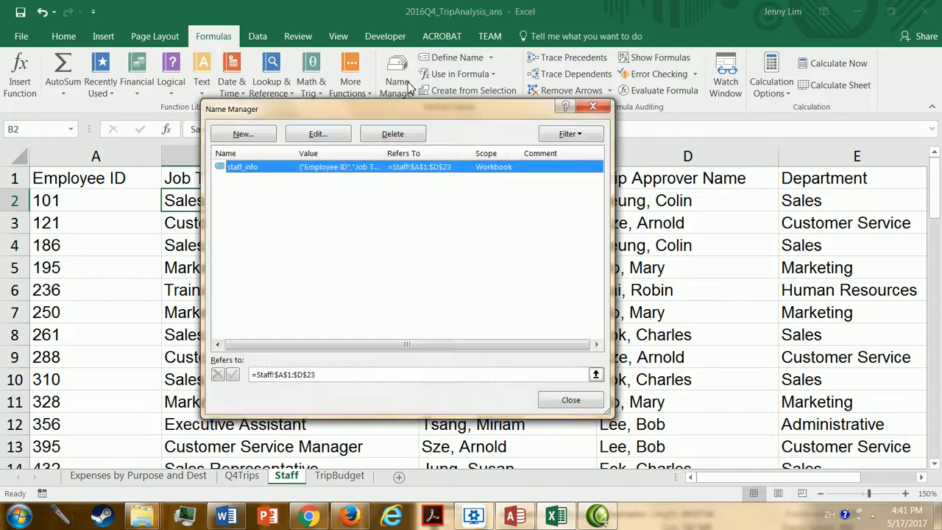
pyautogui.click(318, 134)
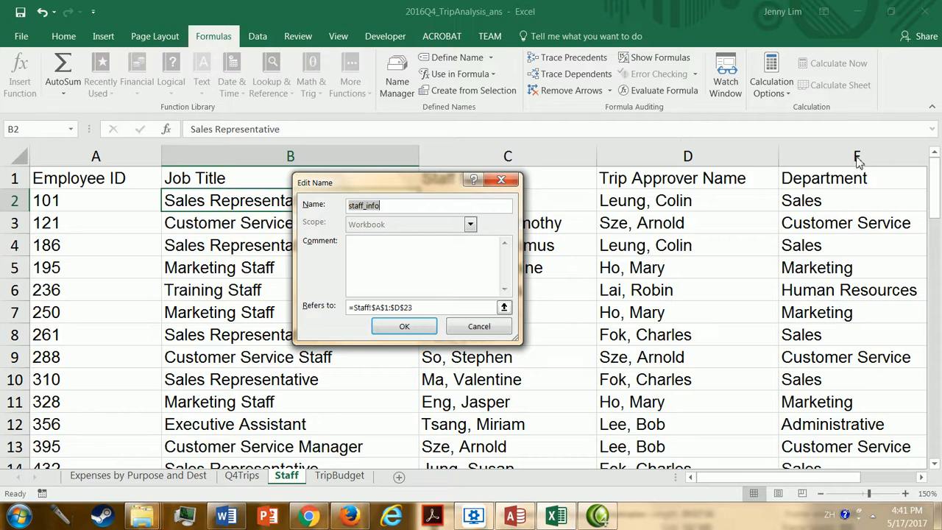
pyautogui.click(428, 308)
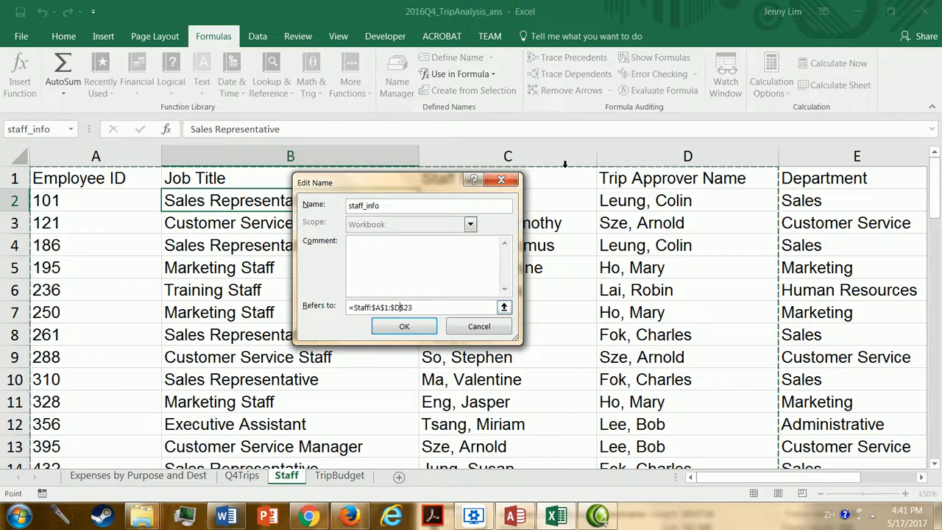
pyautogui.click(393, 307)
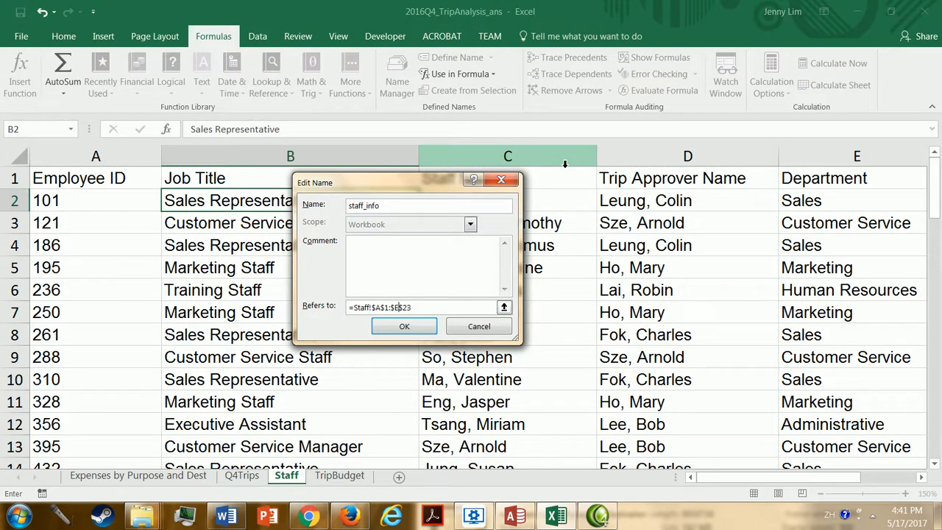
pyautogui.press('Return')
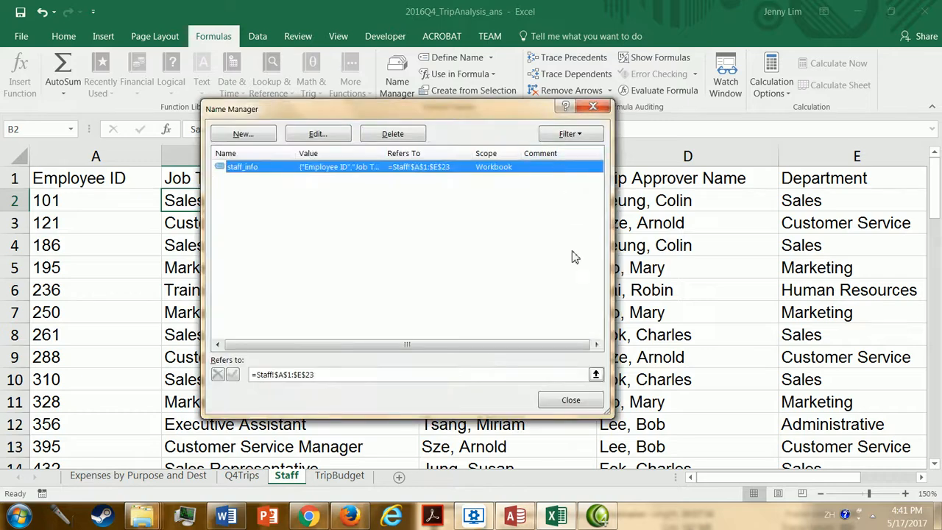
pyautogui.click(571, 400)
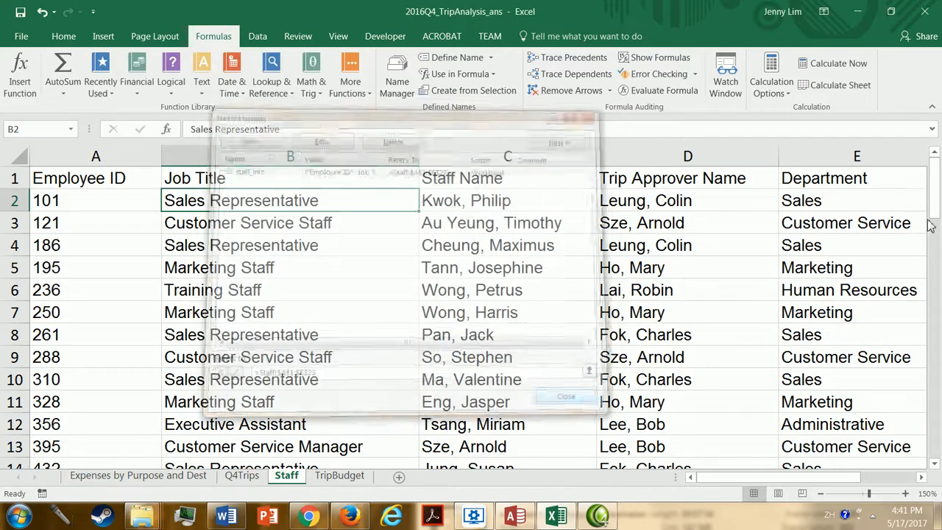
# Step: Examine the table array and column index arguments of the Approver Name VLOOKUP formula in cell N2 of the Q4Trips sheet
pyautogui.click(242, 475)
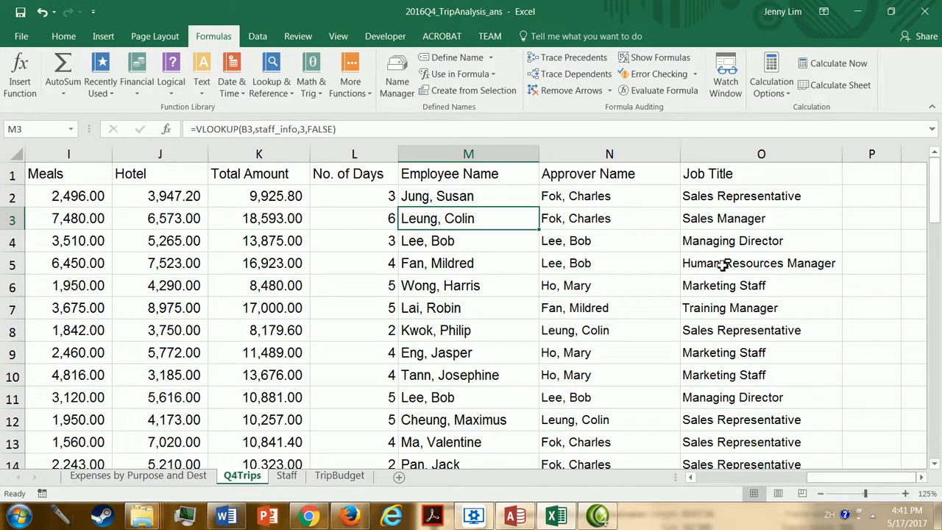
pyautogui.click(636, 196)
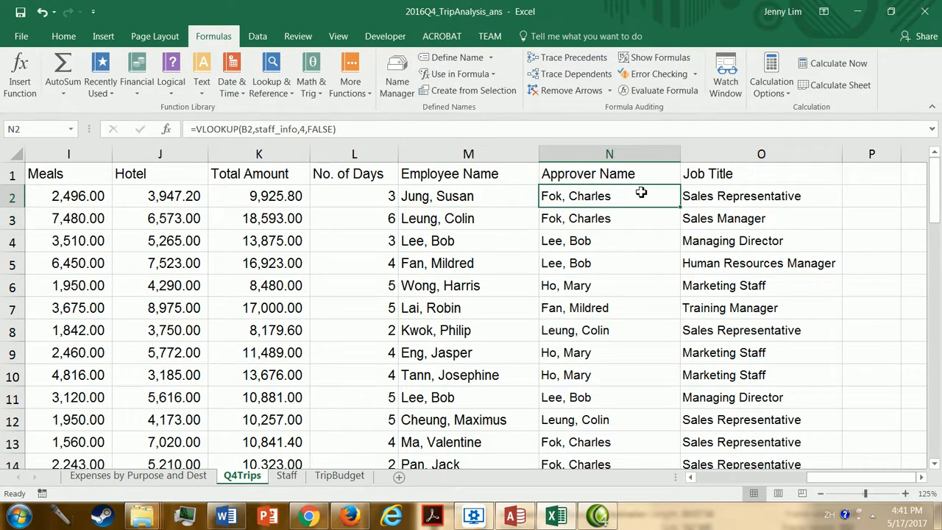
pyautogui.doubleClick(636, 195)
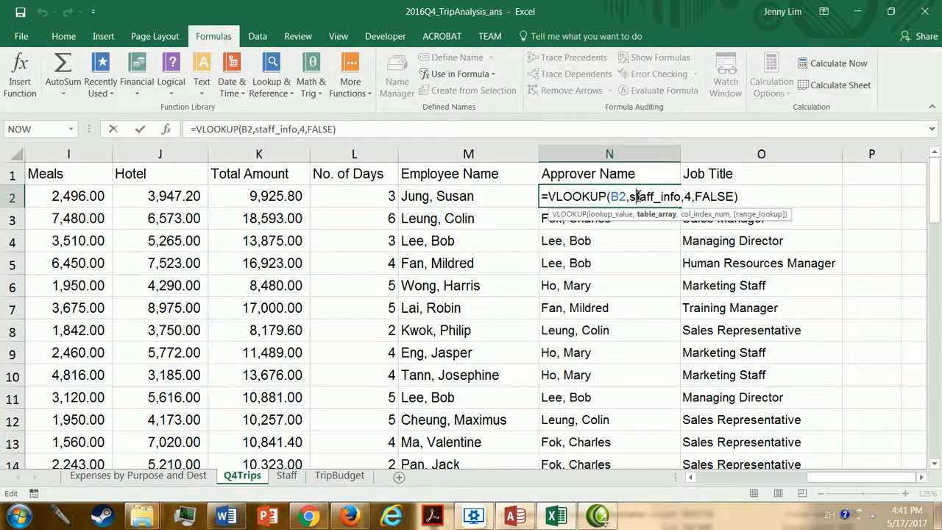
pyautogui.click(678, 200)
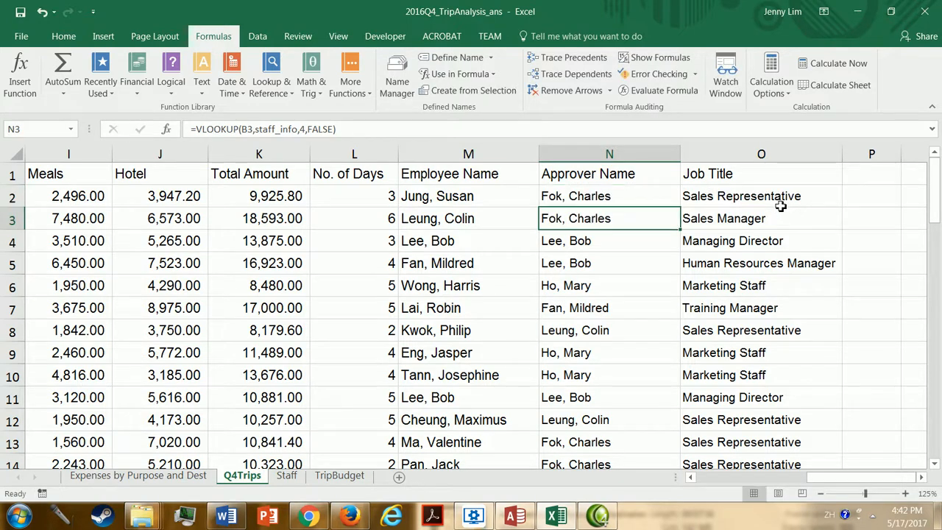
# Step: Examine the column index argument of the Job Title VLOOKUP formula in cell O2
pyautogui.doubleClick(778, 200)
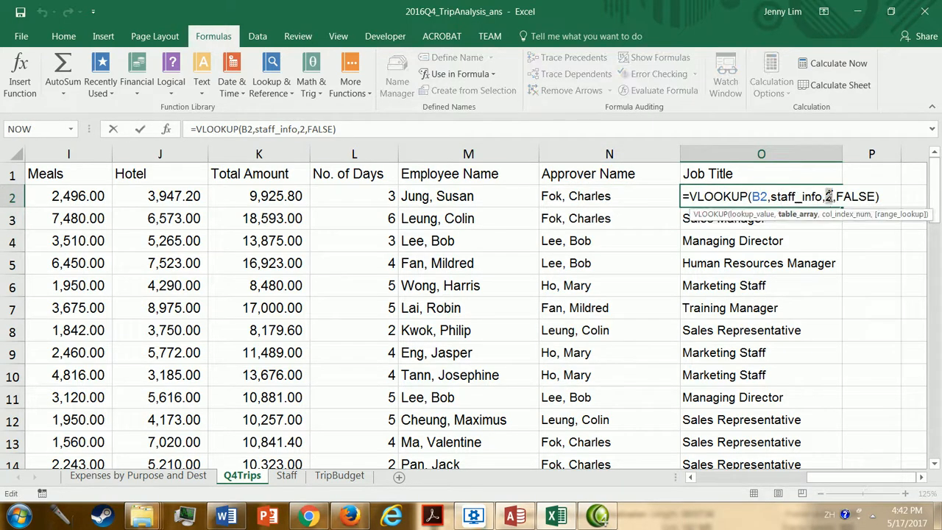
pyautogui.doubleClick(828, 196)
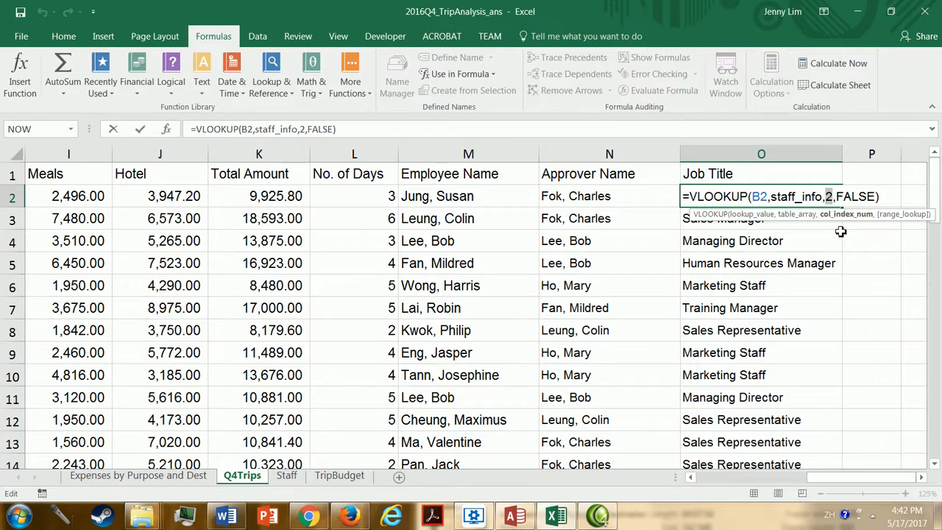
pyautogui.press('Return')
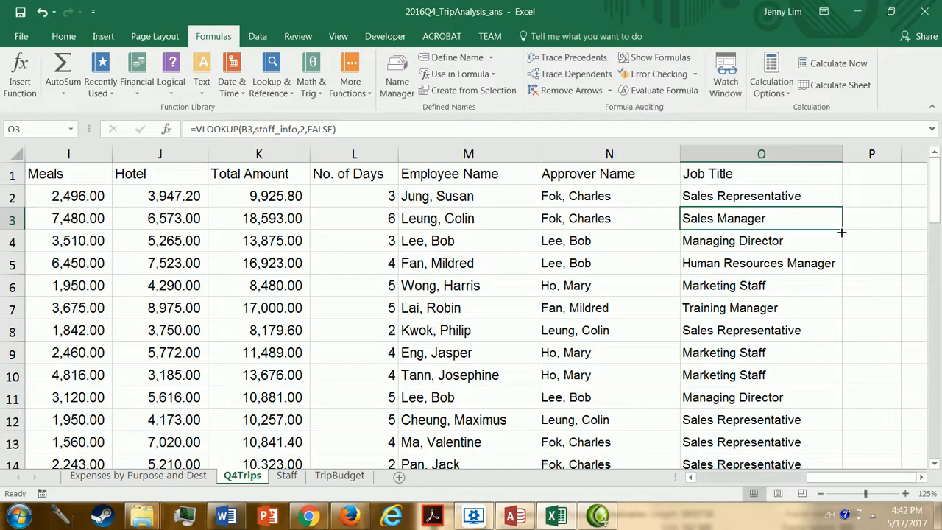
# Step: Create a PivotTable on a new worksheet from the Q4Trips data range A1:O55
pyautogui.moveTo(835, 477); pyautogui.dragTo(684, 482)
pyautogui.click(193, 236)
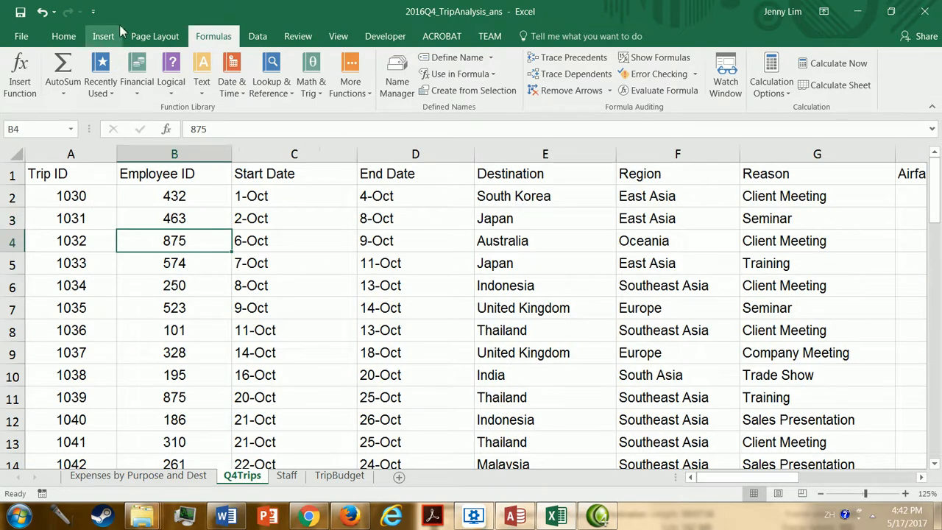
pyautogui.click(282, 257)
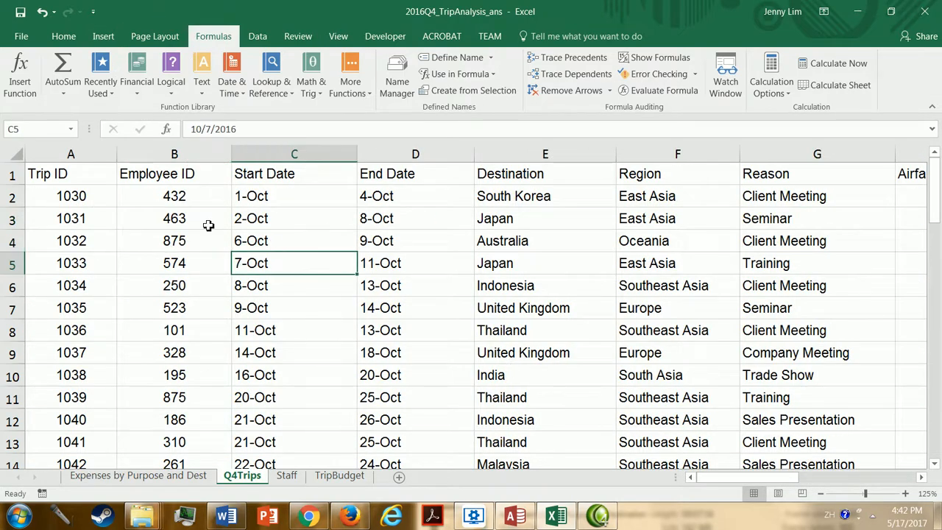
pyautogui.click(208, 225)
pyautogui.click(238, 250)
pyautogui.click(112, 38)
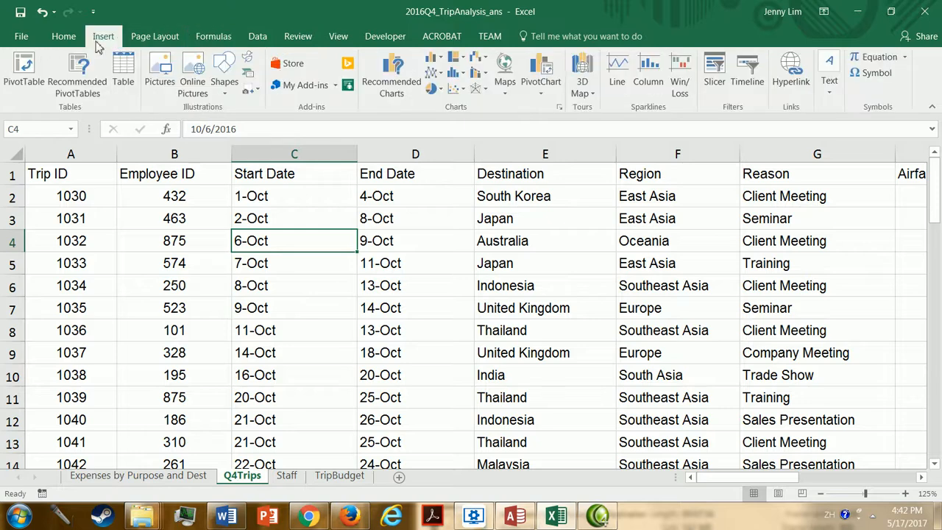
pyautogui.click(31, 87)
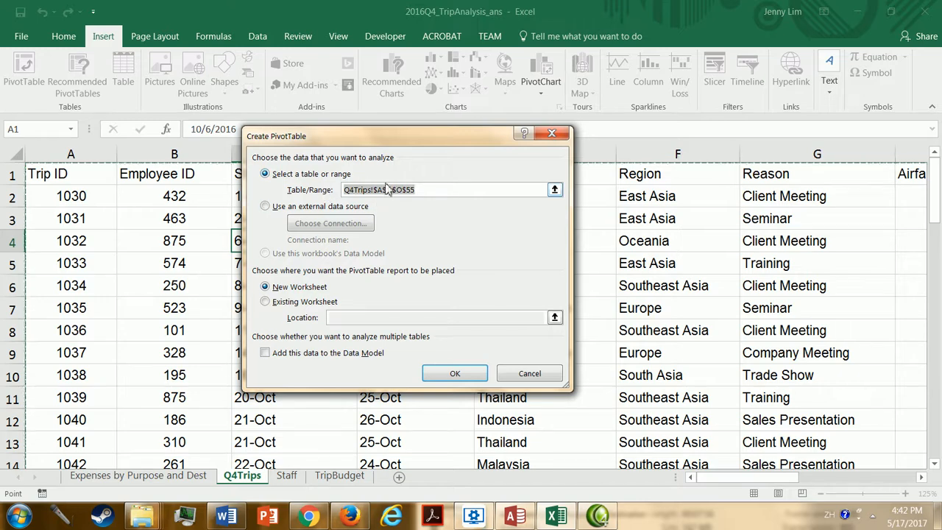
pyautogui.click(455, 374)
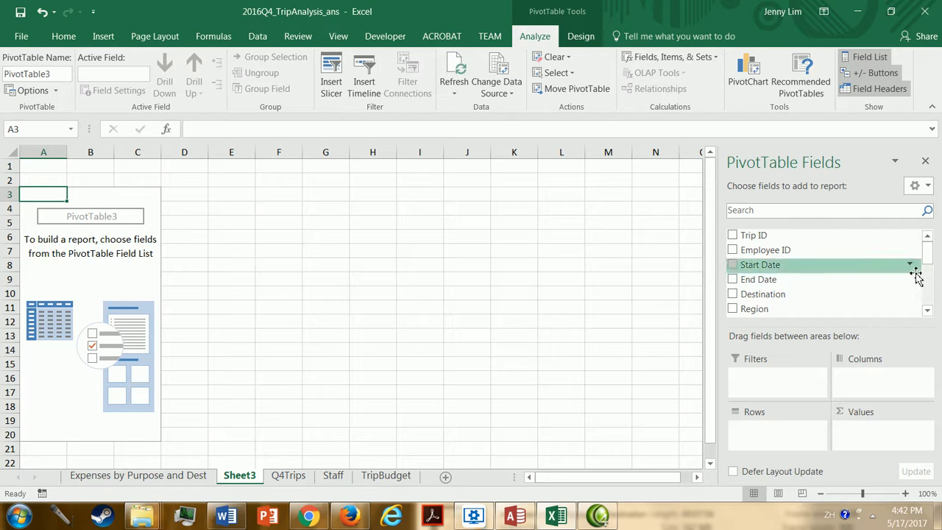
# Step: Add Approver Name as the PivotTable's report filter and check its filter list
pyautogui.moveTo(929, 258); pyautogui.dragTo(927, 297)
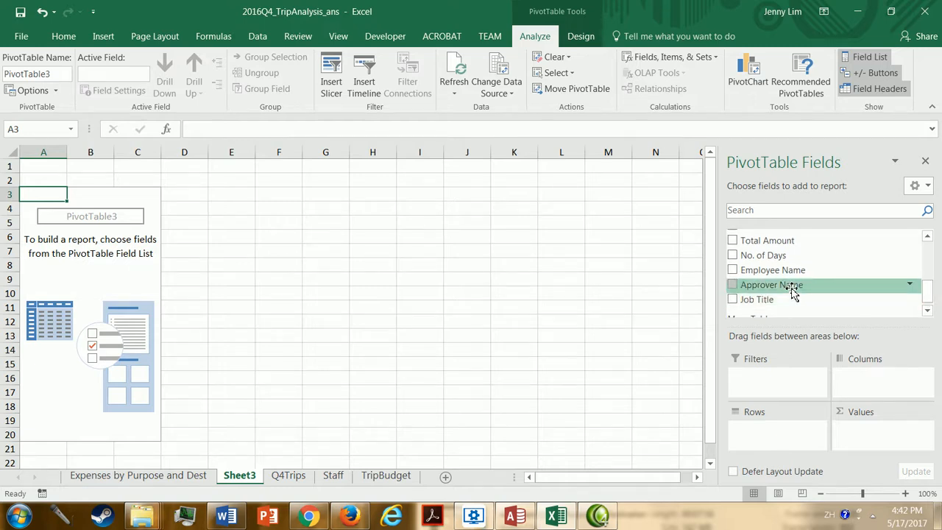
pyautogui.moveTo(793, 290); pyautogui.dragTo(786, 382)
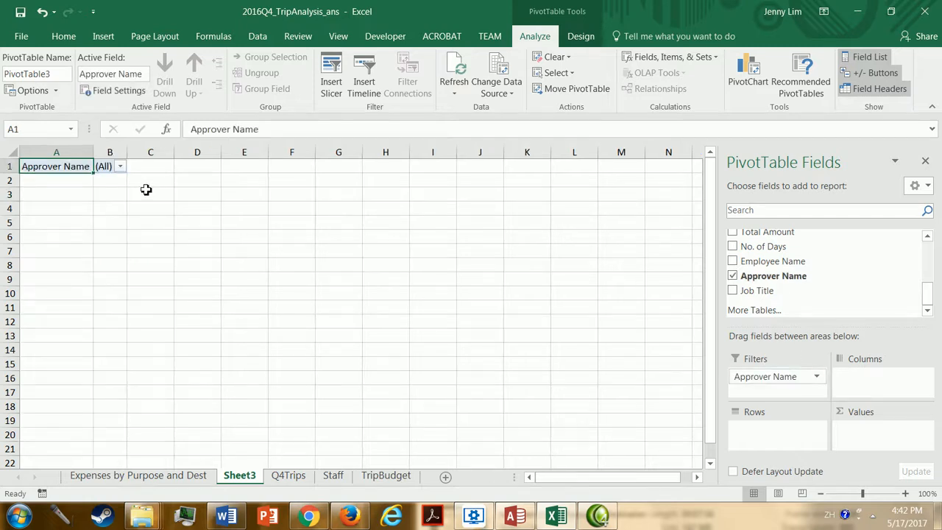
pyautogui.click(120, 167)
pyautogui.click(121, 168)
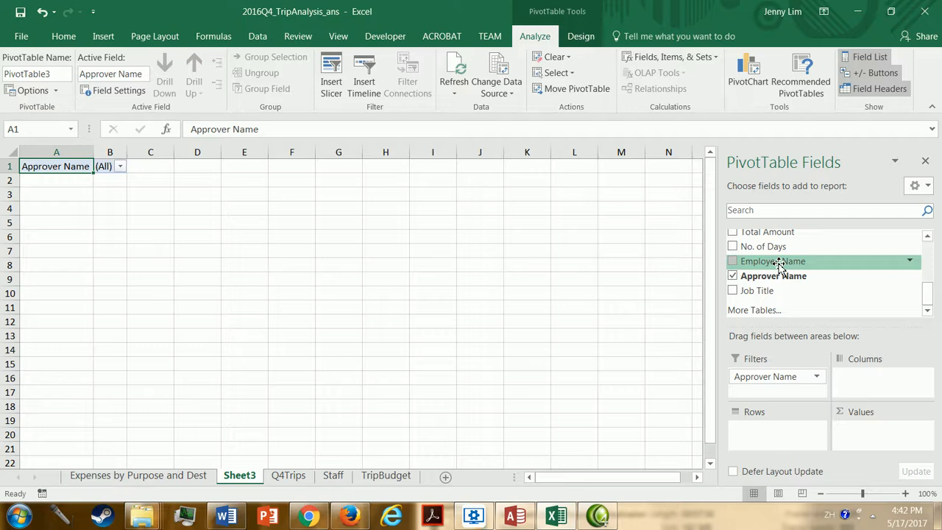
# Step: Add Employee Name and Job Title, in that order, as row fields of the PivotTable and check how they are arranged
pyautogui.moveTo(778, 263)
pyautogui.mouseDown()
pyautogui.moveTo(749, 343)
pyautogui.moveTo(748, 437)
pyautogui.mouseUp()
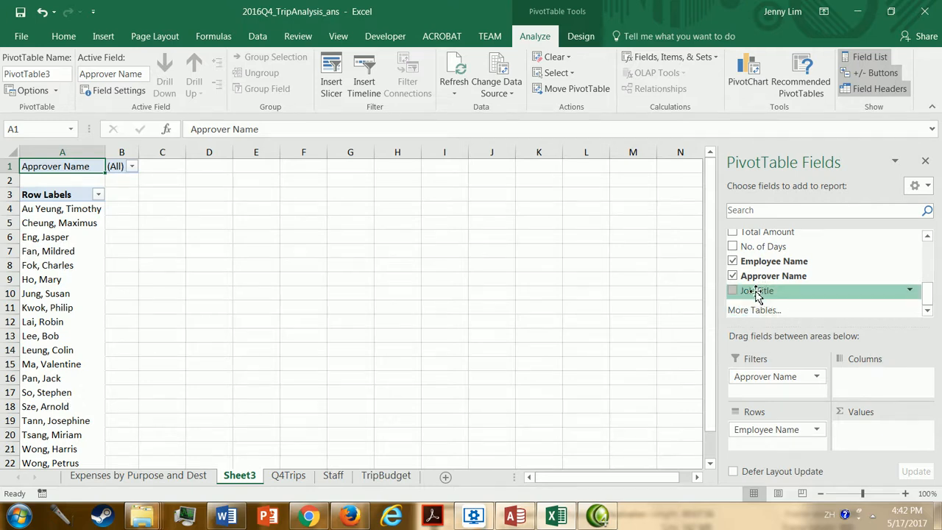
pyautogui.moveTo(756, 294); pyautogui.dragTo(757, 453)
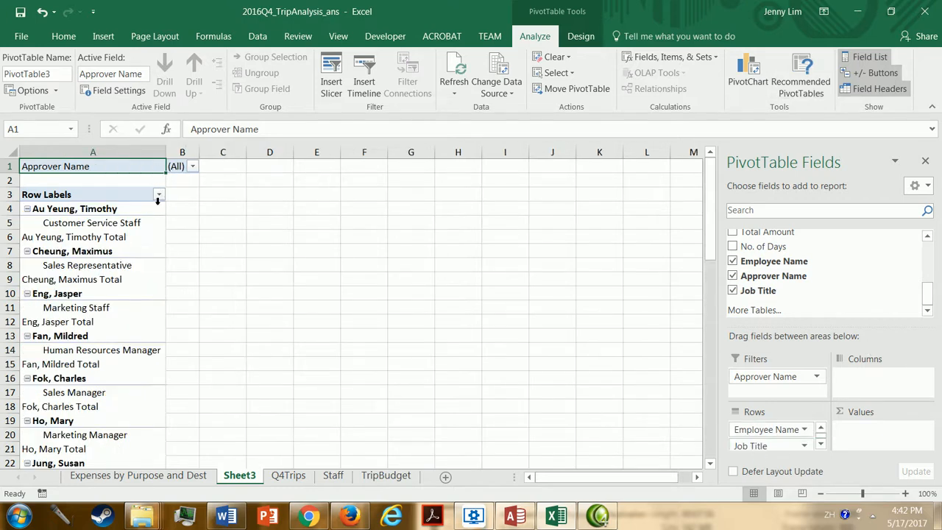
pyautogui.click(110, 222)
pyautogui.click(99, 264)
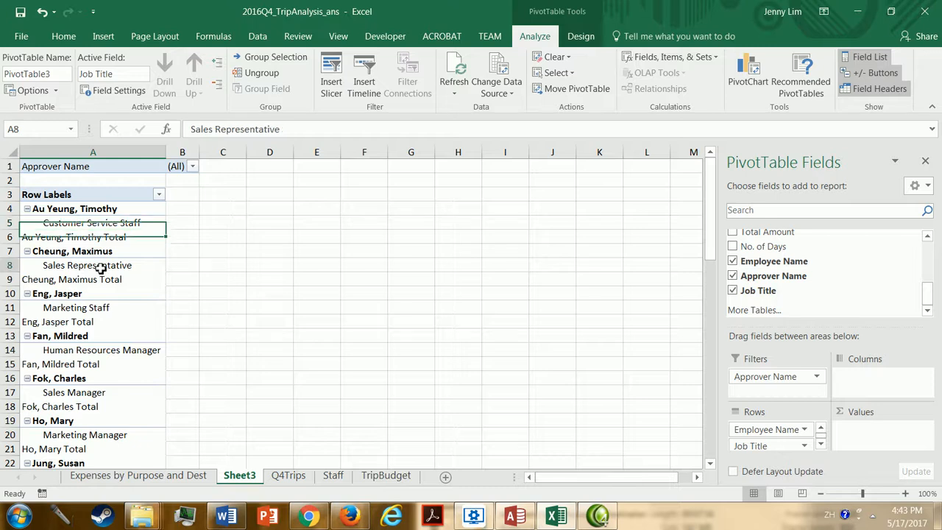
pyautogui.click(105, 294)
pyautogui.click(117, 323)
pyautogui.click(115, 314)
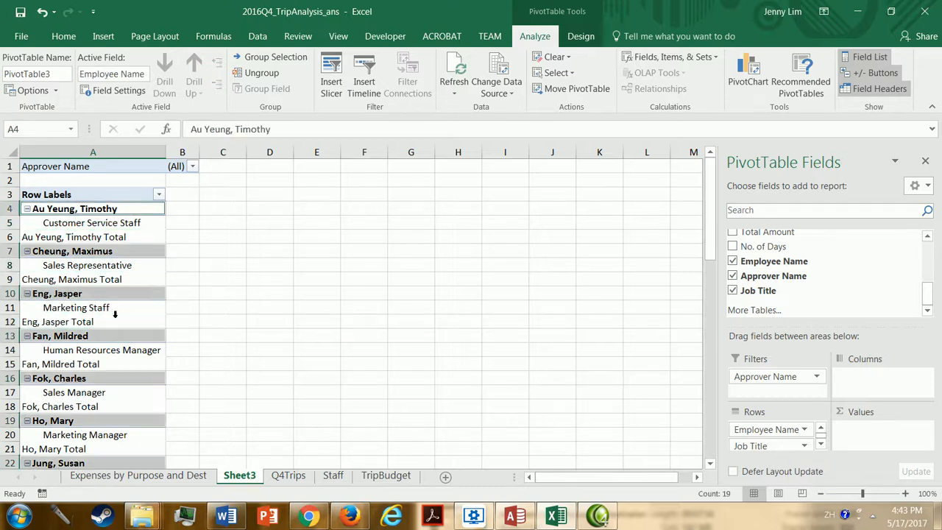
# Step: Change the PivotTable's report layout to tabular form
pyautogui.click(94, 307)
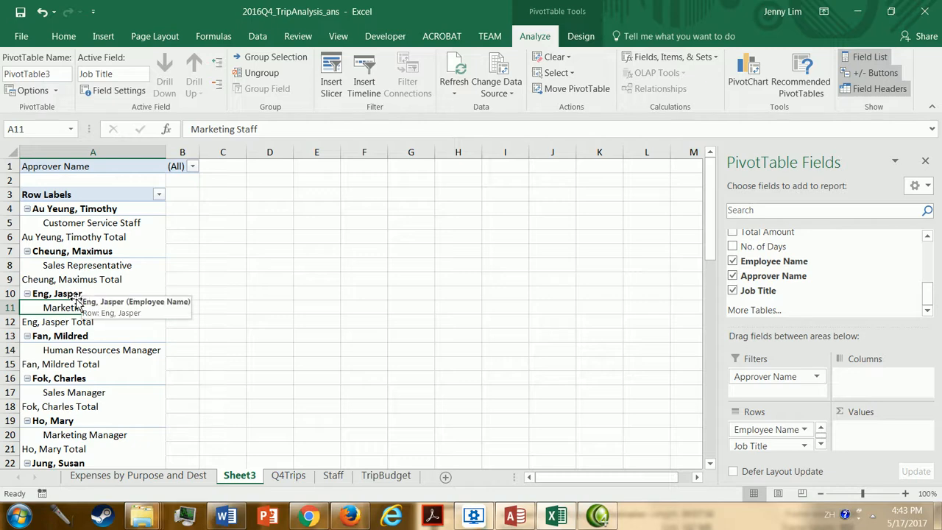
pyautogui.click(578, 41)
pyautogui.click(107, 98)
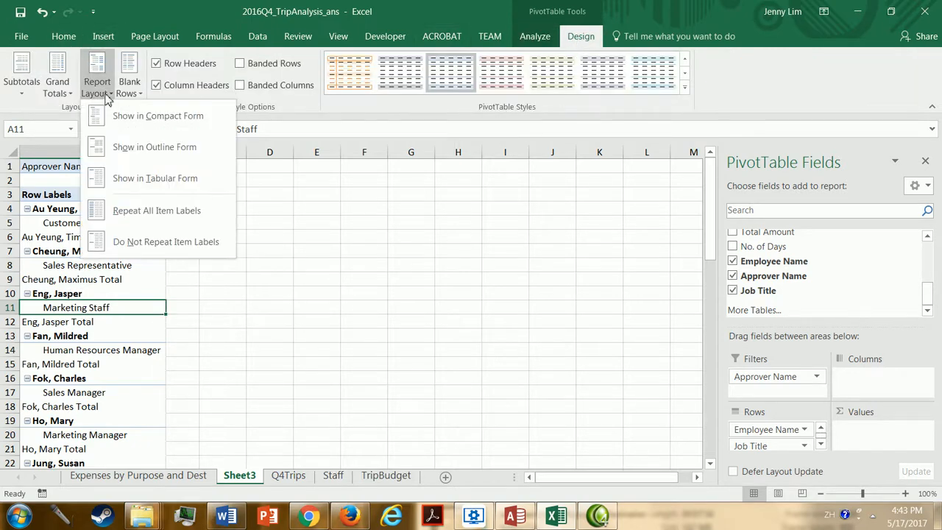
pyautogui.click(155, 179)
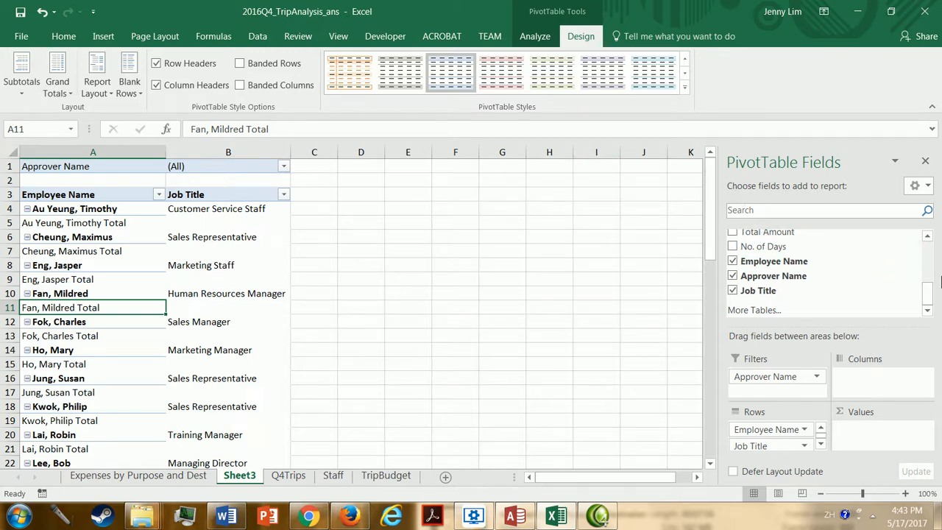
# Step: Switch to the assignment document in Word and check the Approver Trip Inquiry sample in Appendix B
pyautogui.click(226, 515)
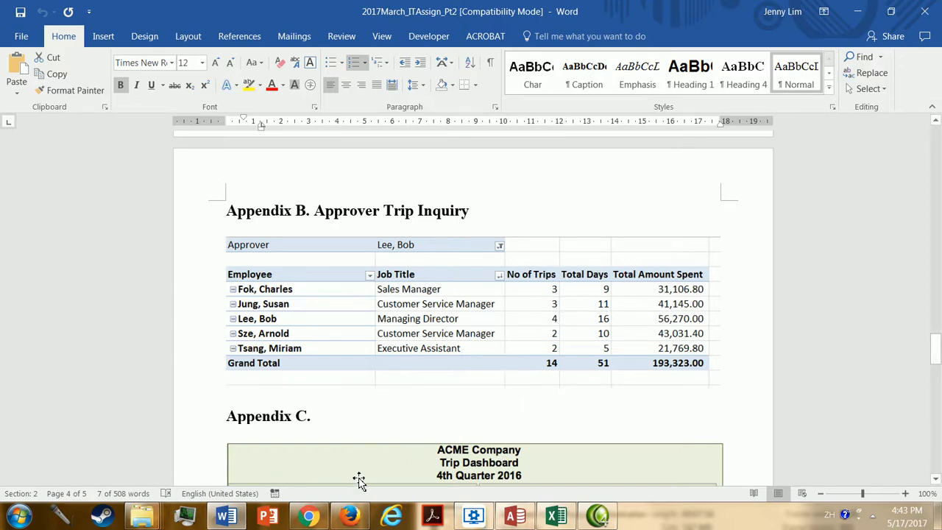
# Step: Switch back to the Excel workbook and add Trip ID as a PivotTable value field summarized by Count
pyautogui.click(557, 516)
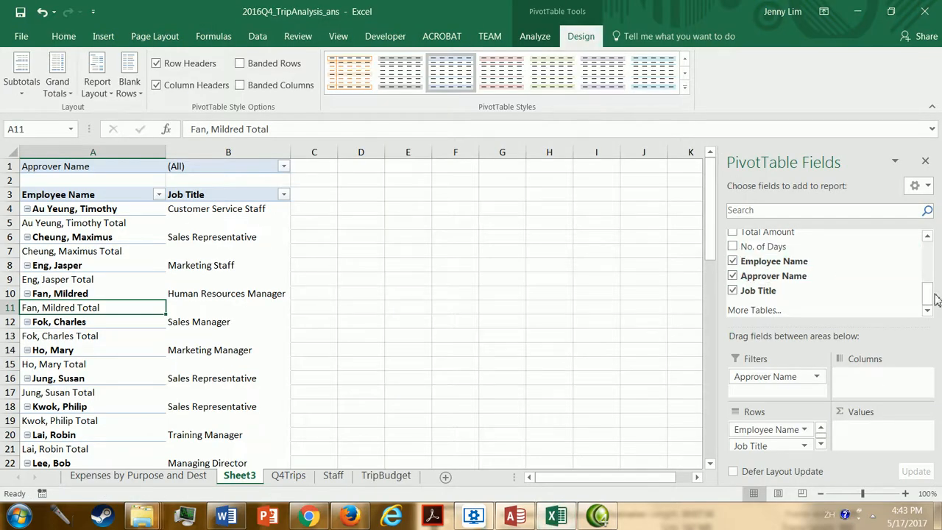
pyautogui.moveTo(934, 297); pyautogui.dragTo(930, 243)
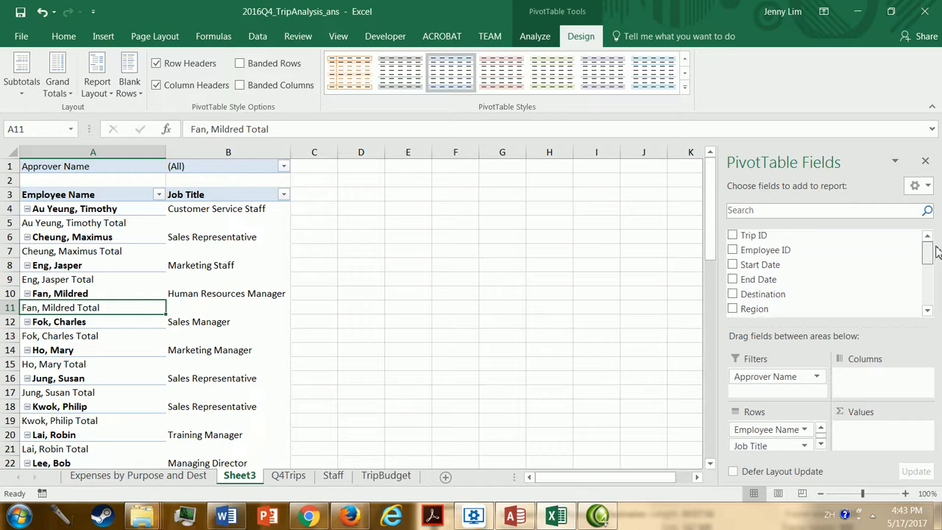
pyautogui.moveTo(754, 236); pyautogui.dragTo(867, 439)
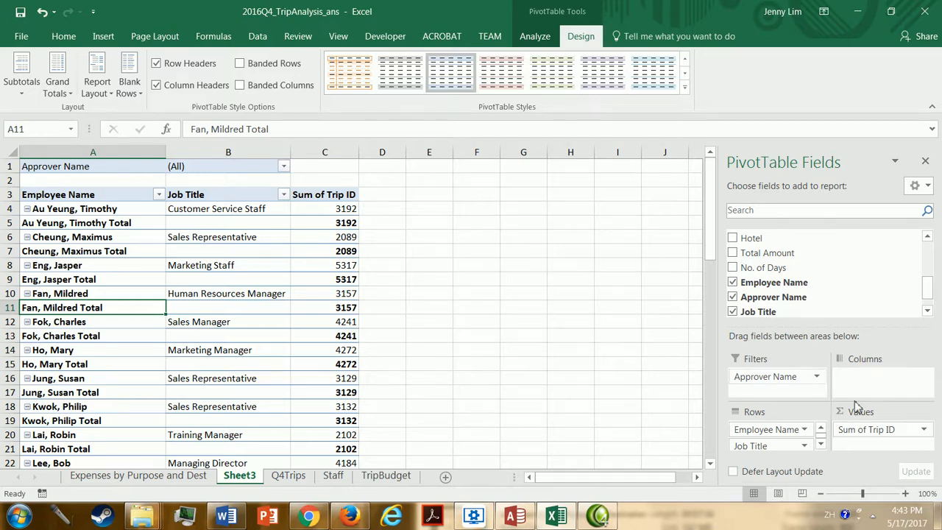
pyautogui.rightClick(332, 196)
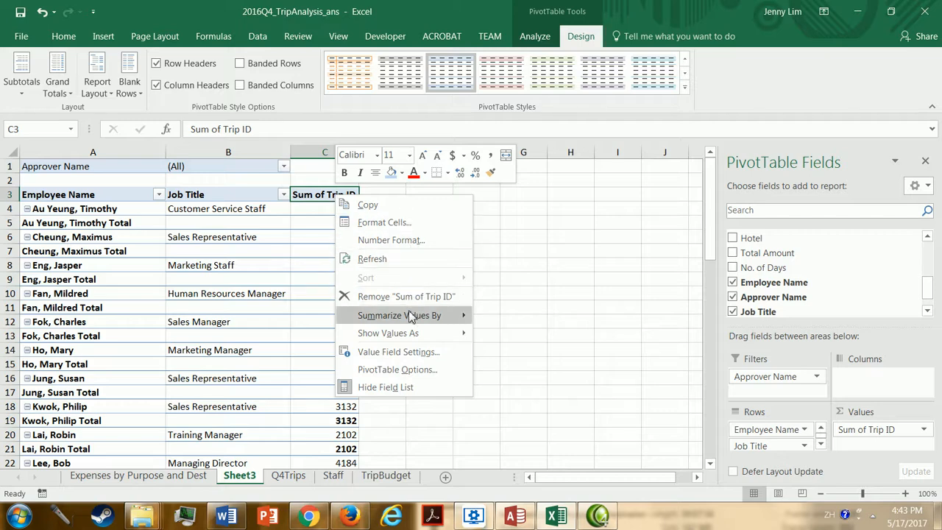
pyautogui.moveTo(412, 316)
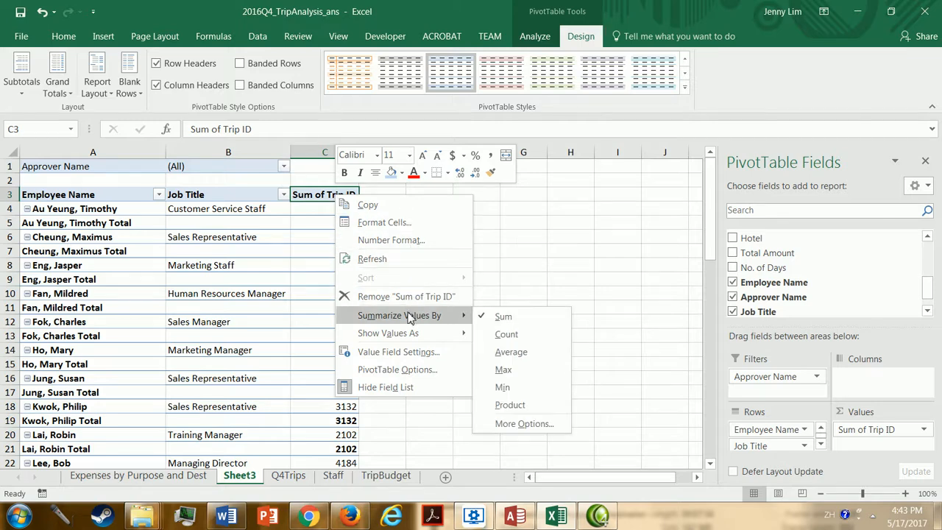
pyautogui.click(521, 336)
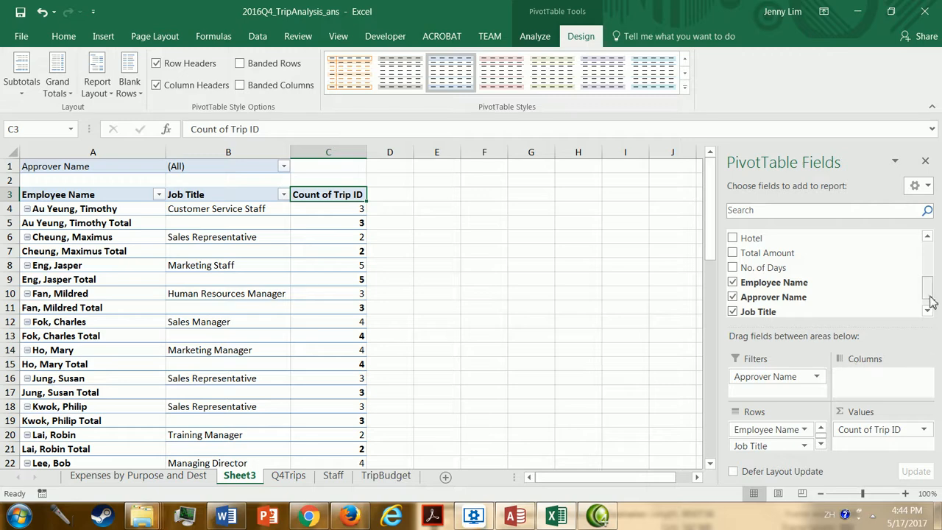
# Step: Add No. of Days and Total Amount, in that order, as further value fields of the PivotTable
pyautogui.moveTo(929, 288); pyautogui.dragTo(929, 288)
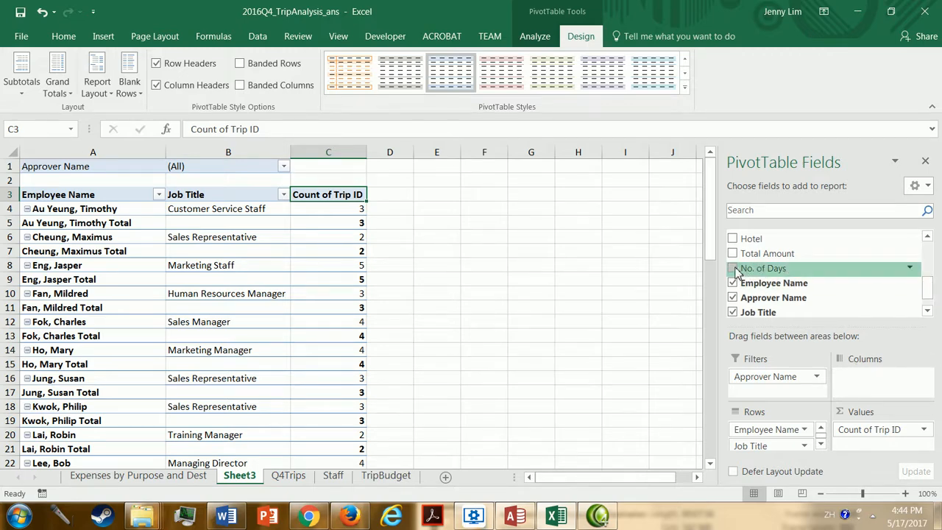
pyautogui.click(734, 269)
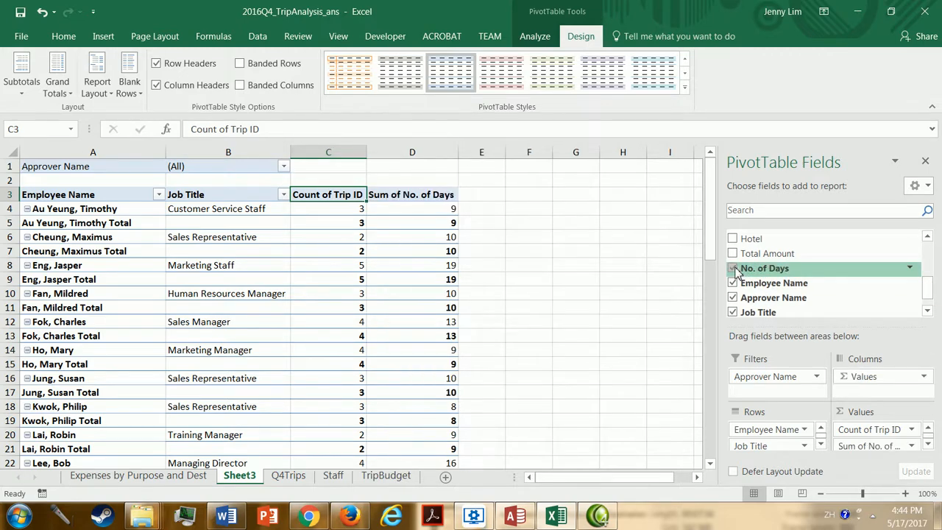
pyautogui.click(423, 194)
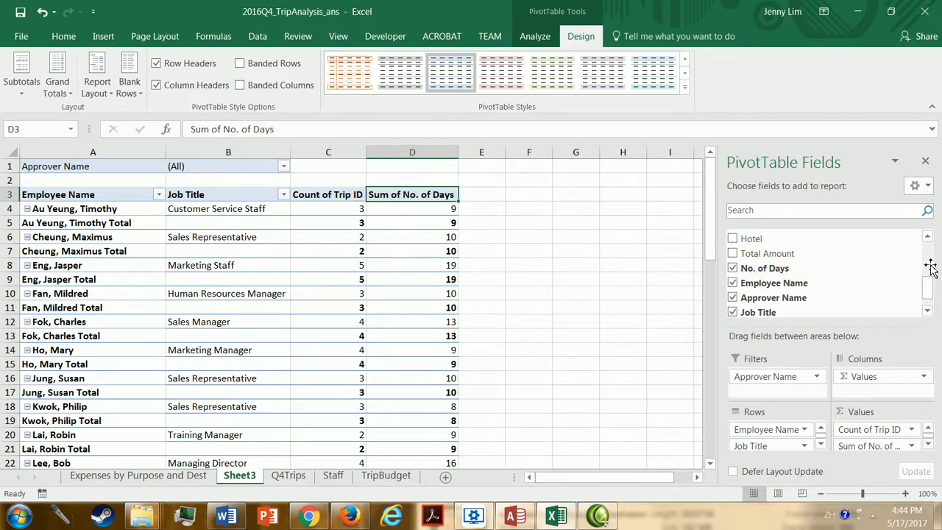
pyautogui.click(733, 254)
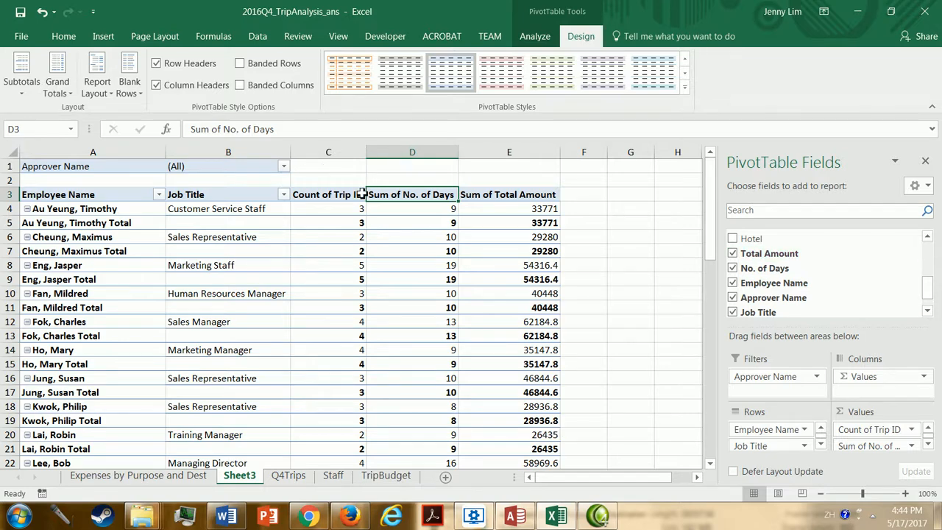
# Step: Check the column headings in Word's Appendix B, return to Excel and rename the Trip ID count field as "No. of Trips"
pyautogui.click(226, 515)
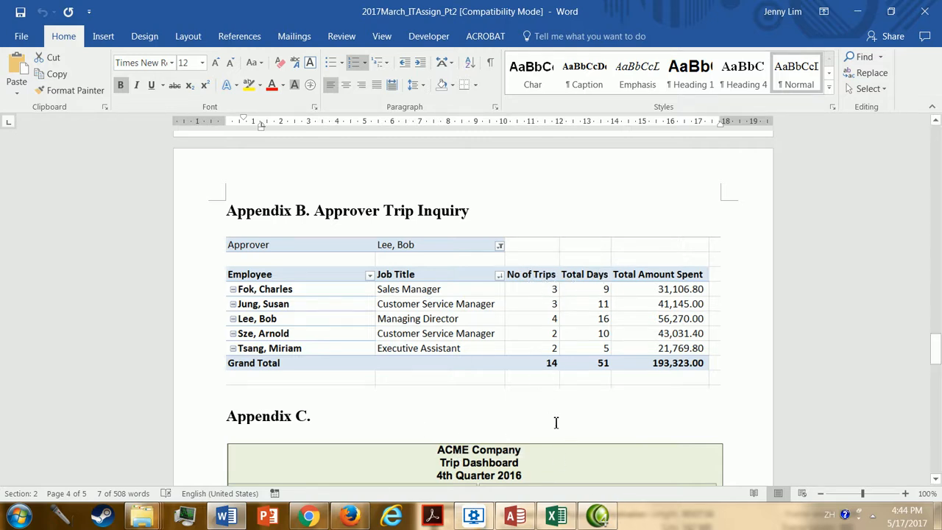
pyautogui.click(557, 510)
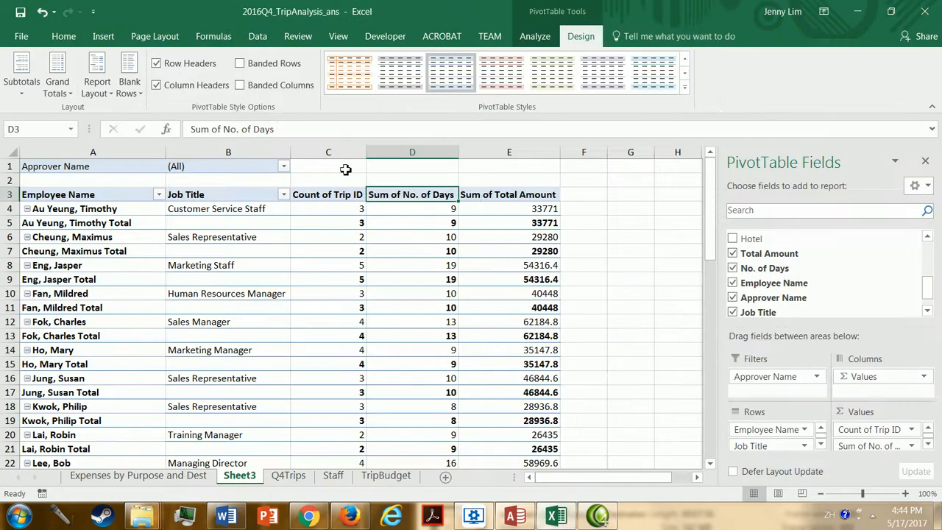
pyautogui.click(336, 193)
pyautogui.click(346, 193)
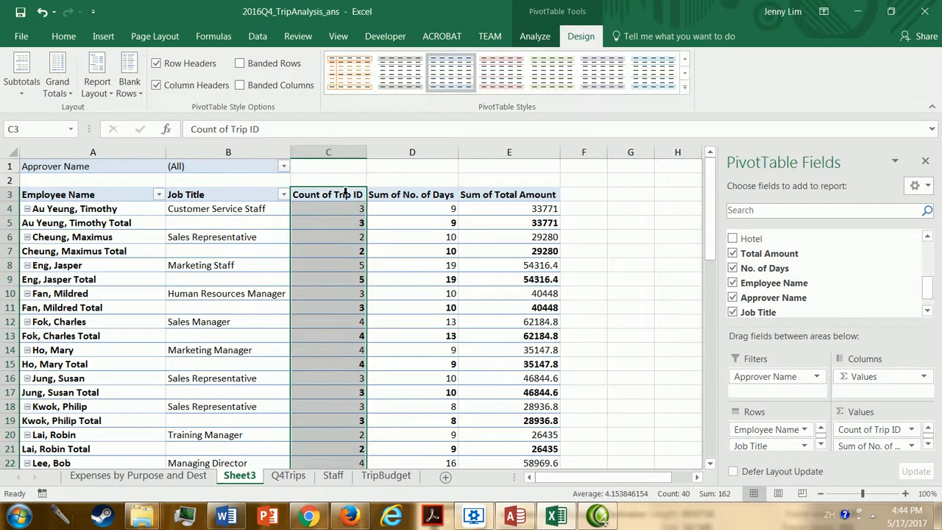
pyautogui.doubleClick(345, 193)
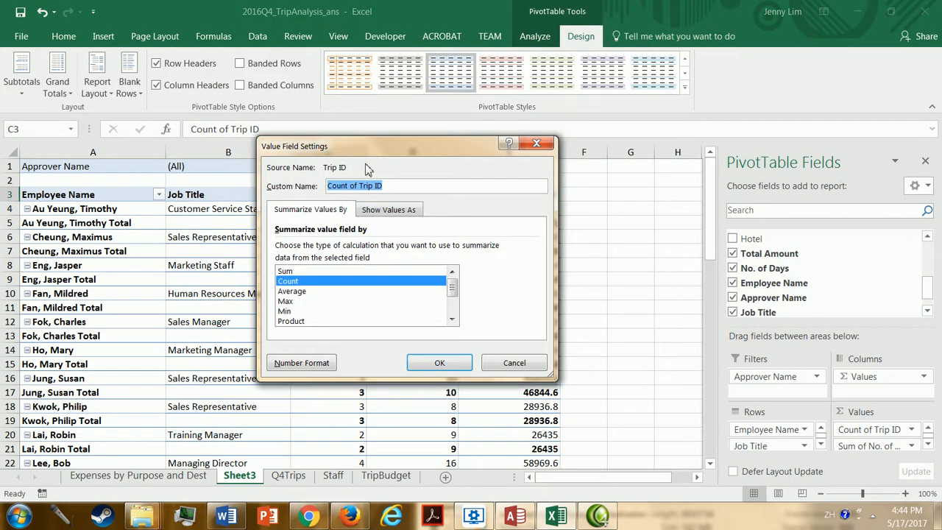
pyautogui.write('nO')
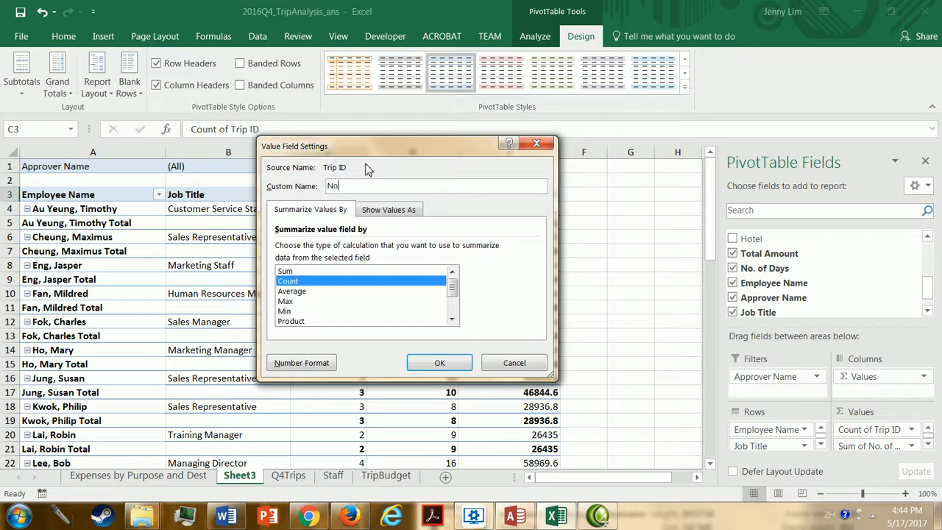
pyautogui.write('. of Trips')
pyautogui.press('Return')
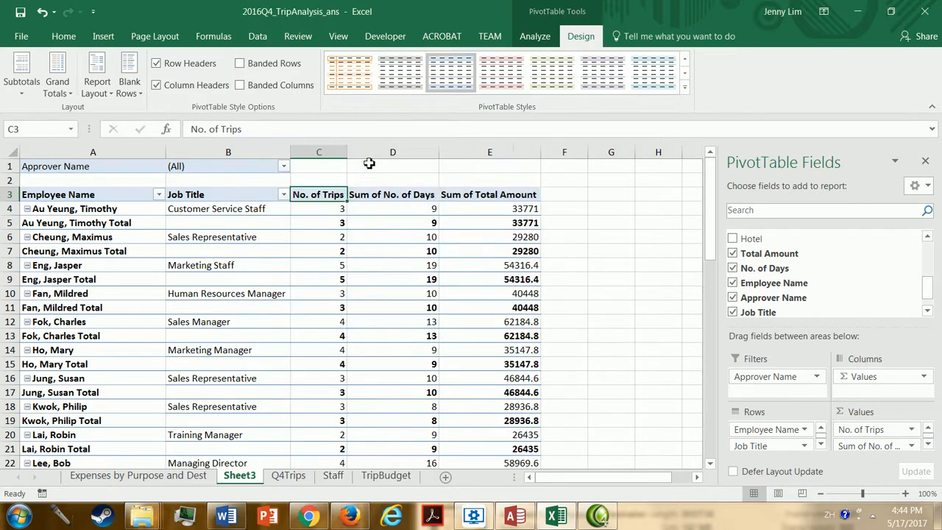
# Step: Rename the PivotTable's summed No. of Days field as "Total Days"
pyautogui.click(396, 197)
pyautogui.click(403, 190)
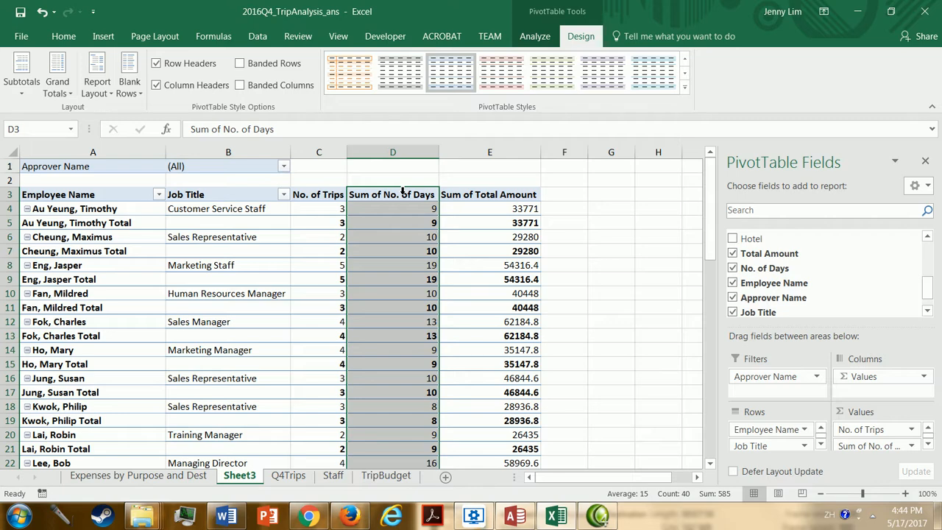
pyautogui.doubleClick(402, 193)
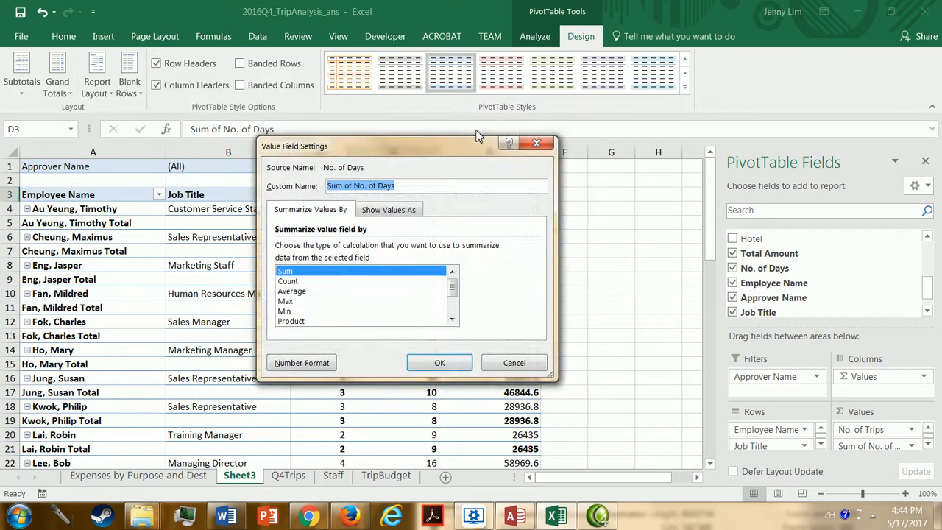
pyautogui.write('Total')
pyautogui.press('Return')
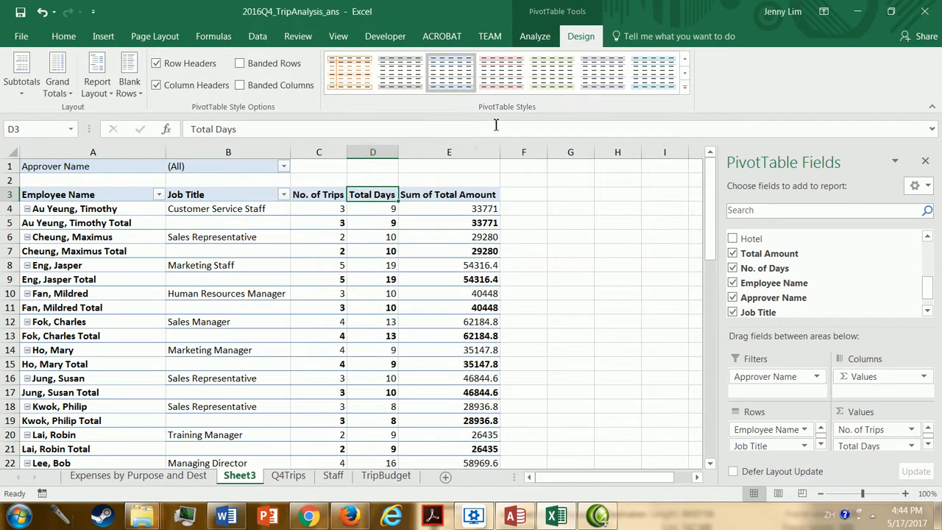
# Step: Rename the PivotTable's summed Total Amount field as "Total Amount Spent"
pyautogui.doubleClick(462, 194)
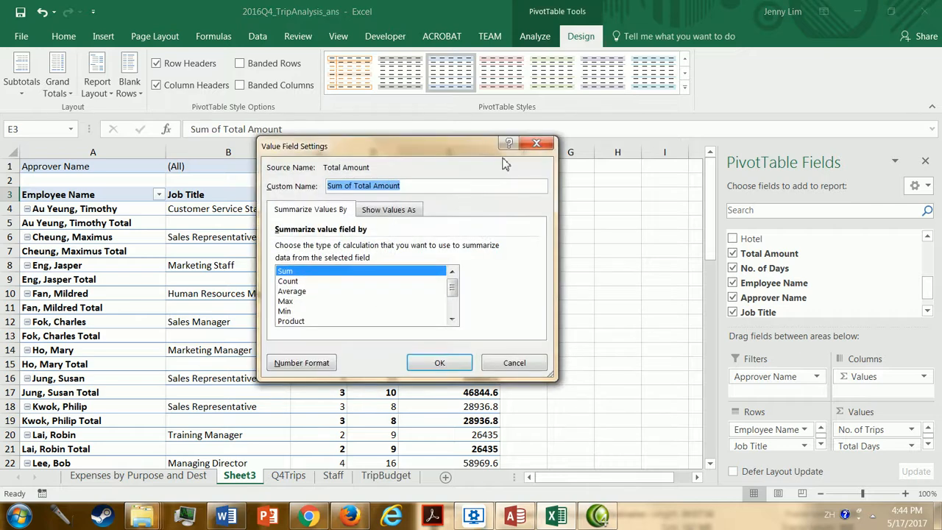
pyautogui.write('Tota')
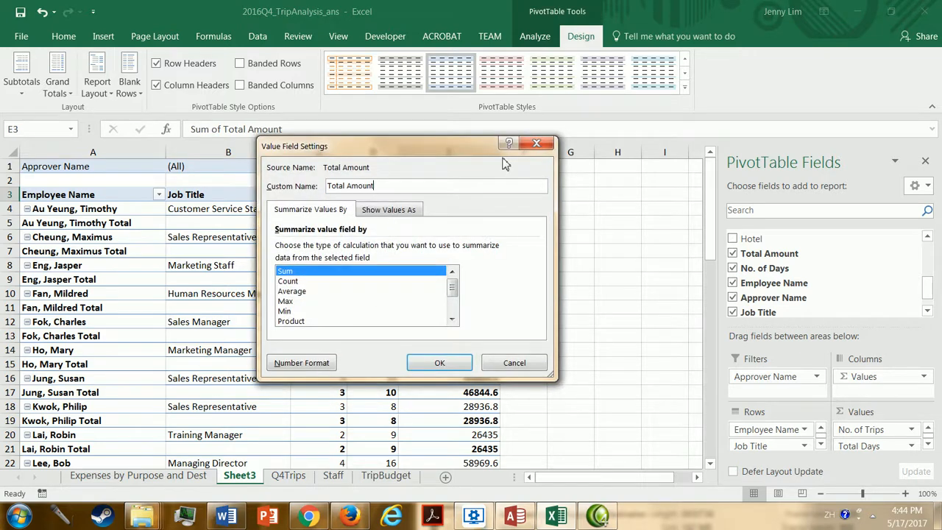
pyautogui.press('Return')
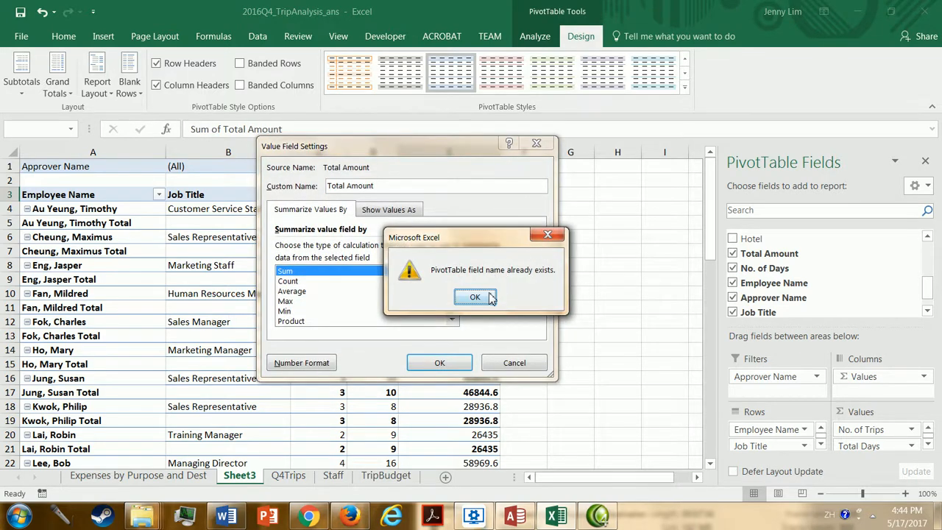
pyautogui.click(478, 298)
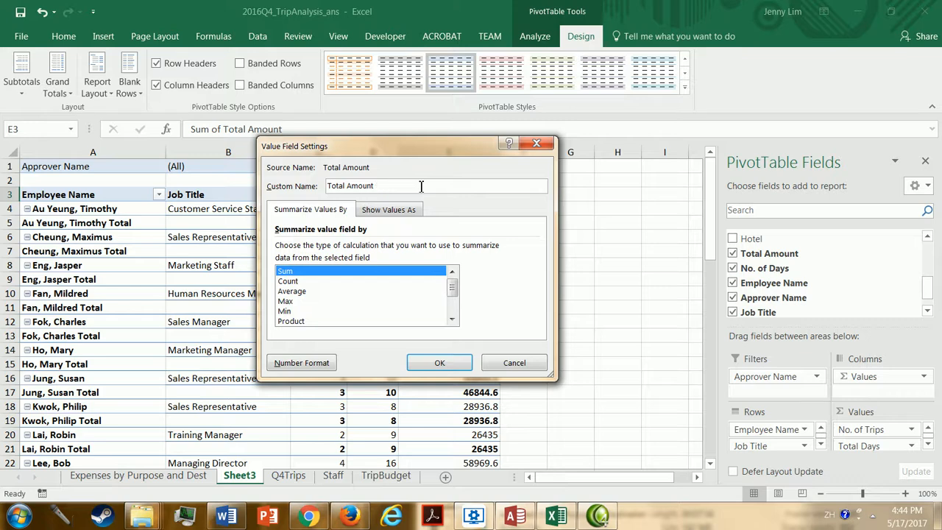
pyautogui.press('Return')
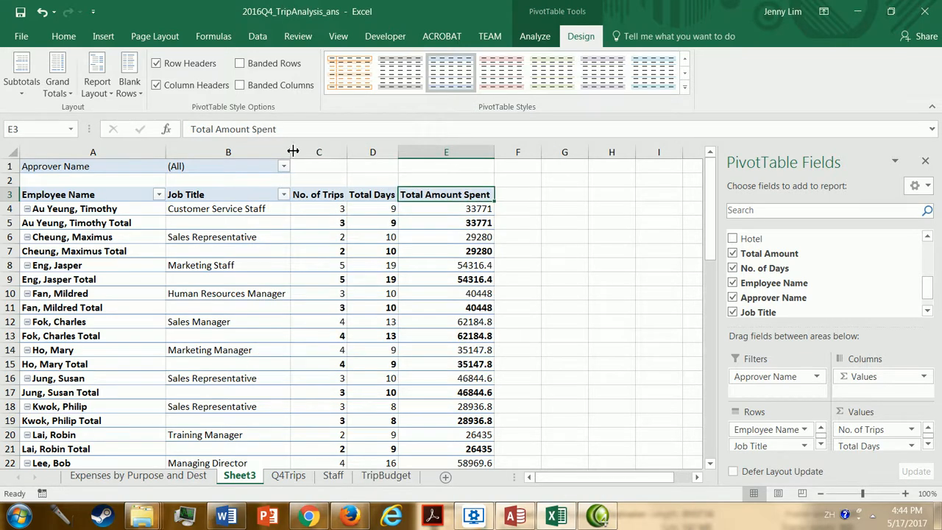
# Step: Widen the Job Title and No. of Trips columns slightly
pyautogui.moveTo(293, 151); pyautogui.dragTo(376, 151)
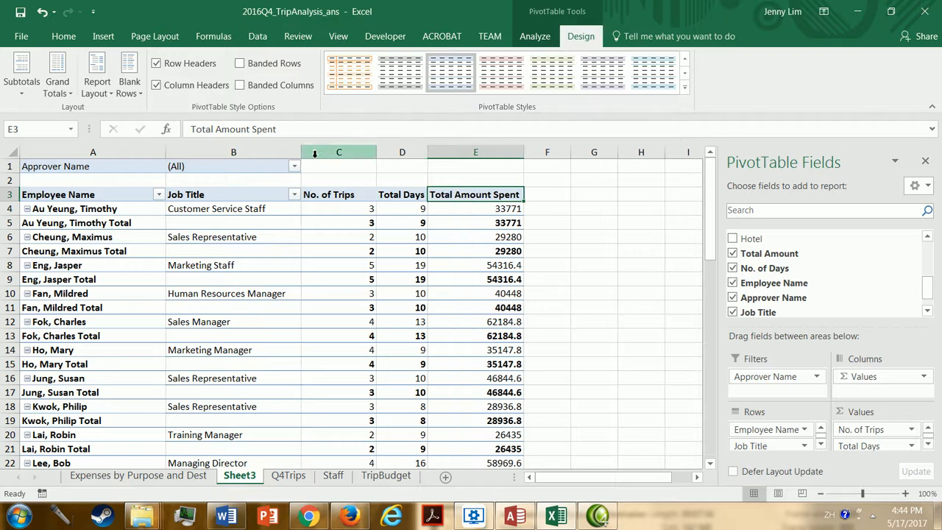
pyautogui.moveTo(301, 153); pyautogui.dragTo(297, 152)
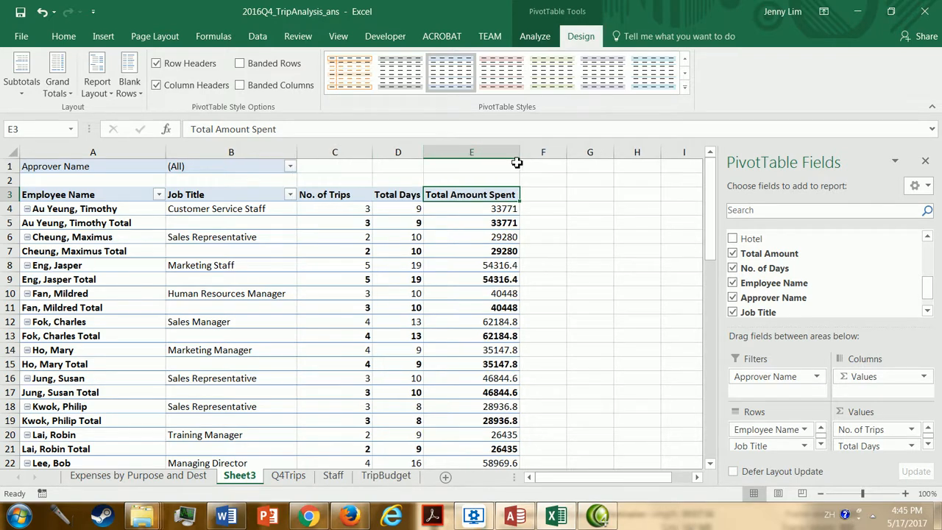
pyautogui.moveTo(520, 155); pyautogui.dragTo(520, 156)
# Step: Examine the total row under each employee and turn off all subtotals in the PivotTable
pyautogui.click(25, 227)
pyautogui.click(115, 225)
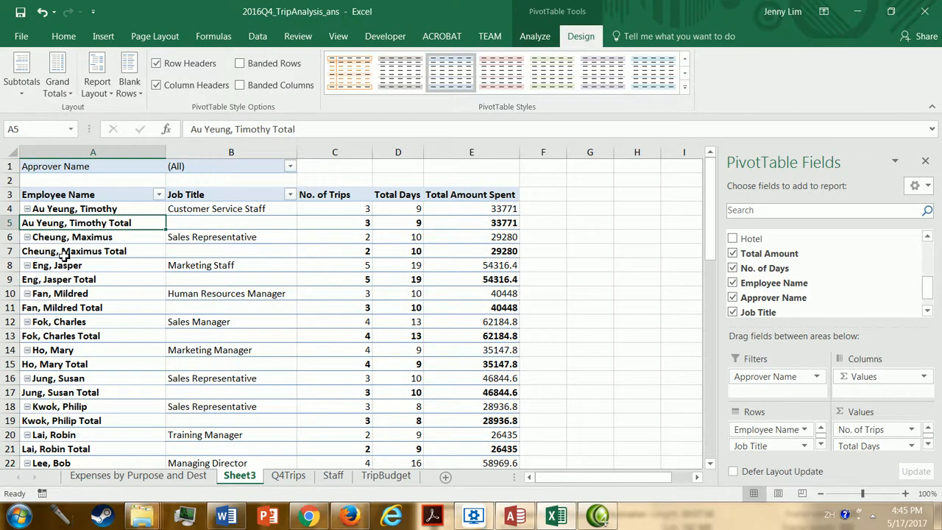
pyautogui.click(65, 254)
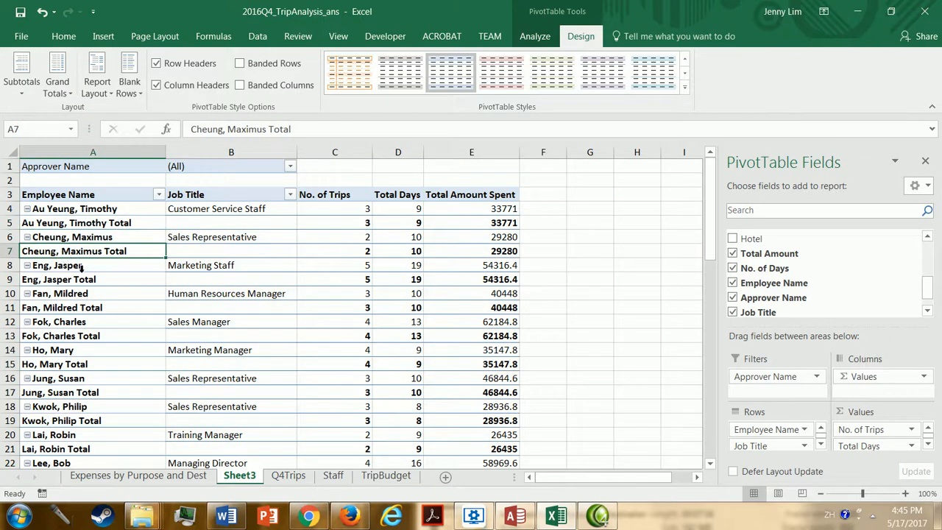
pyautogui.click(132, 270)
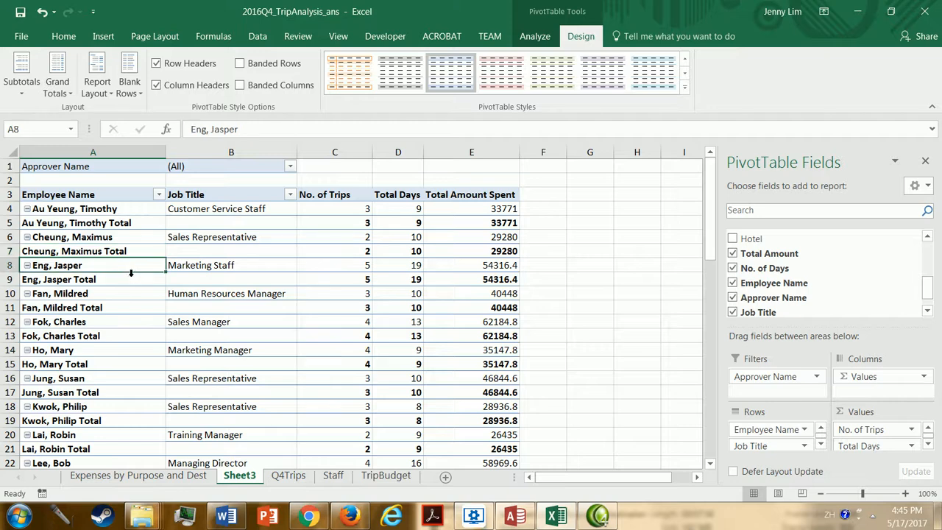
pyautogui.click(130, 282)
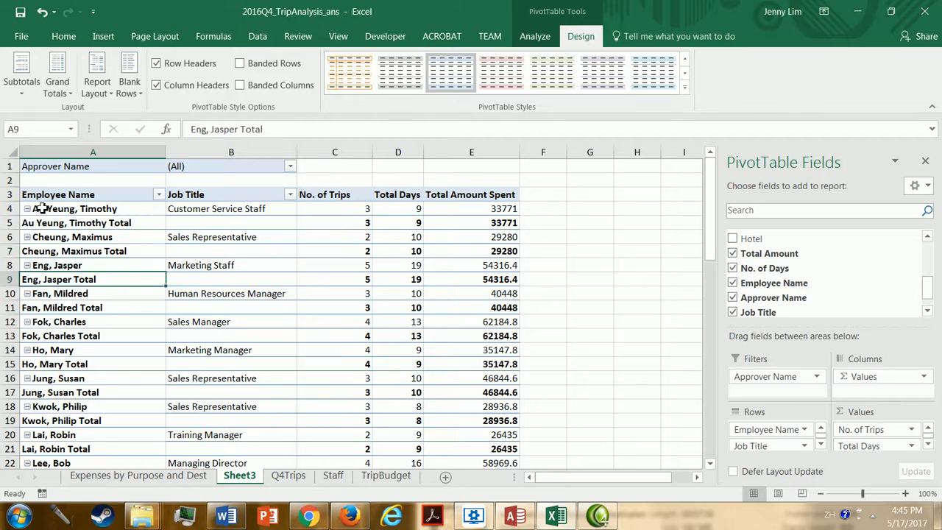
pyautogui.click(535, 41)
pyautogui.click(573, 41)
pyautogui.click(541, 42)
pyautogui.click(581, 42)
pyautogui.click(534, 37)
pyautogui.click(401, 251)
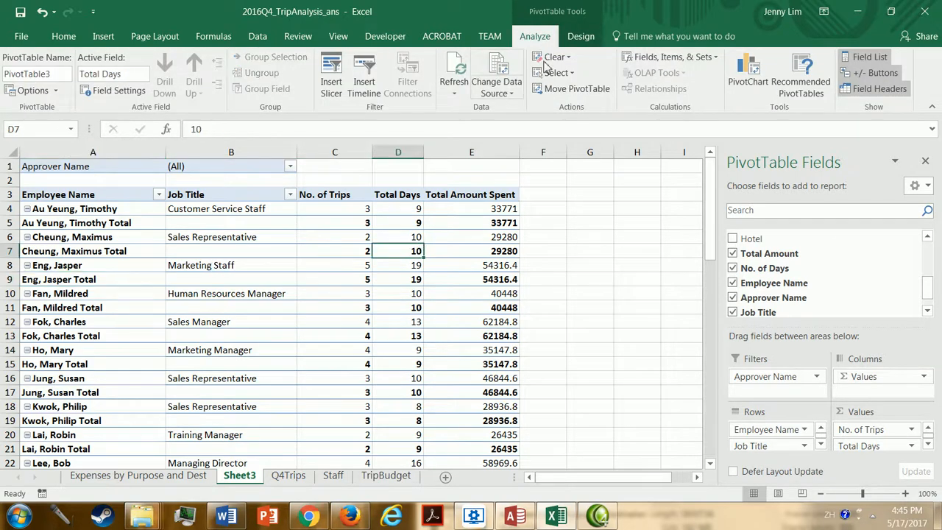
pyautogui.click(583, 41)
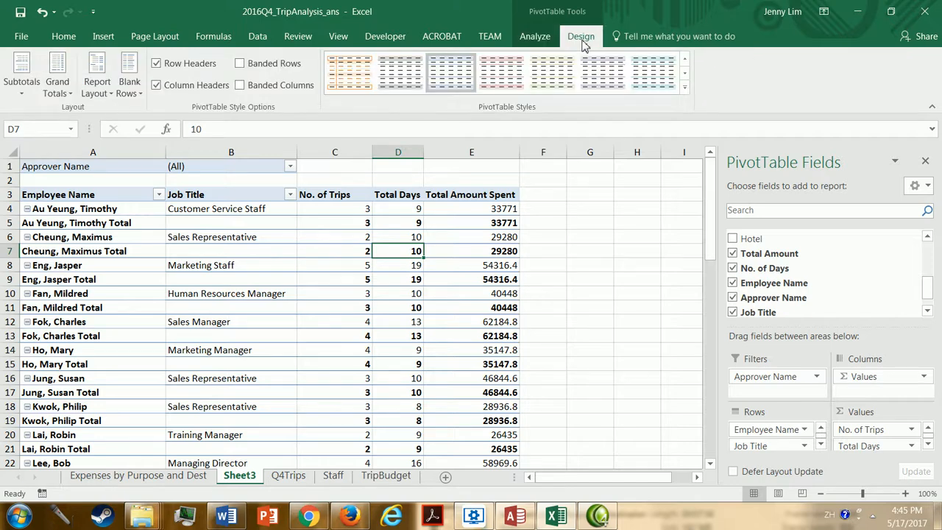
pyautogui.click(22, 94)
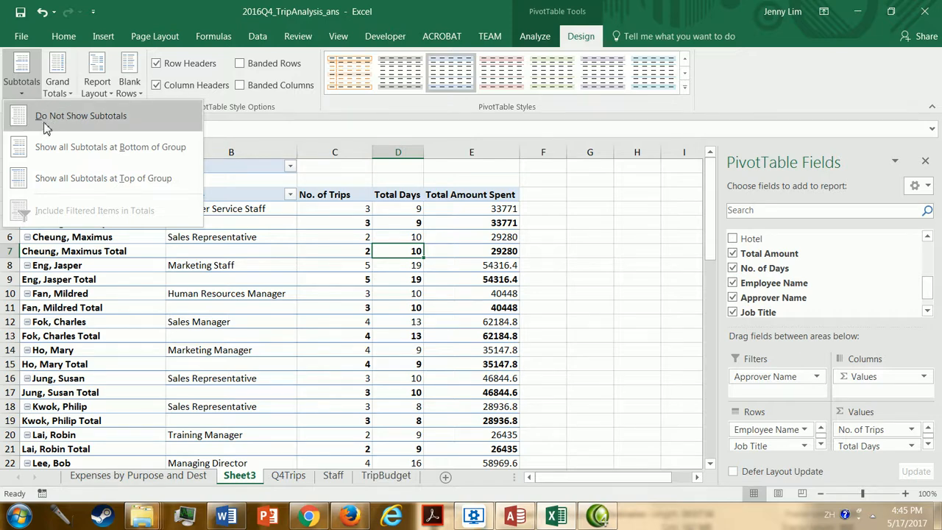
pyautogui.click(93, 118)
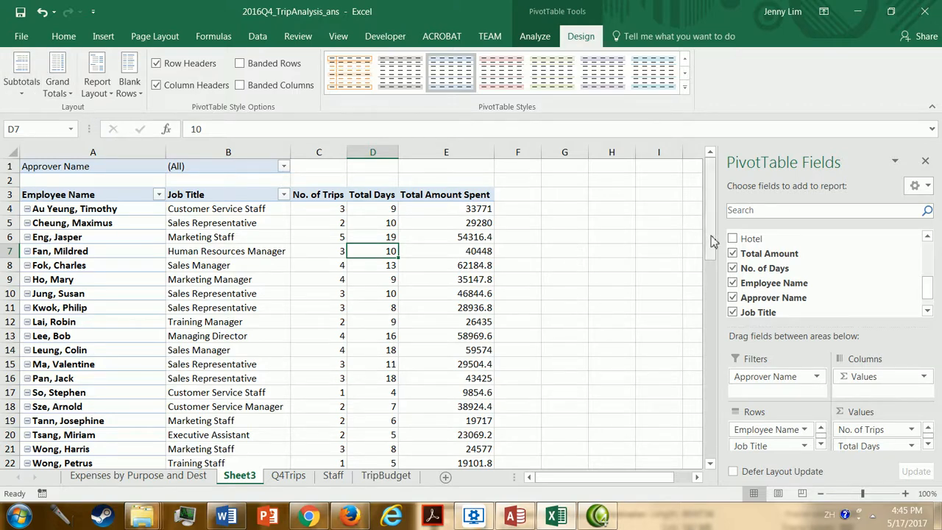
pyautogui.moveTo(712, 242); pyautogui.dragTo(713, 241)
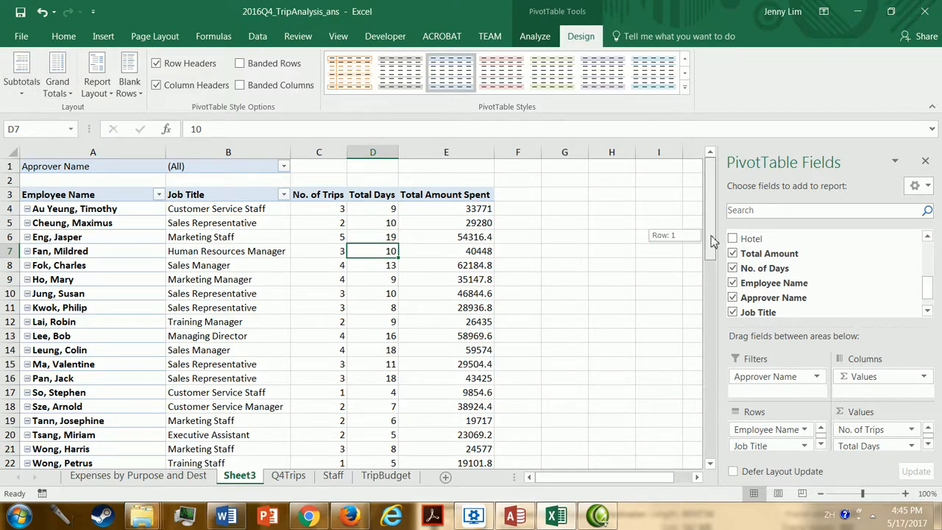
# Step: Format the Total Amount Spent values, including the grand total, with the comma number style
pyautogui.moveTo(713, 242)
pyautogui.mouseDown()
pyautogui.moveTo(711, 336)
pyautogui.moveTo(713, 242)
pyautogui.mouseUp()
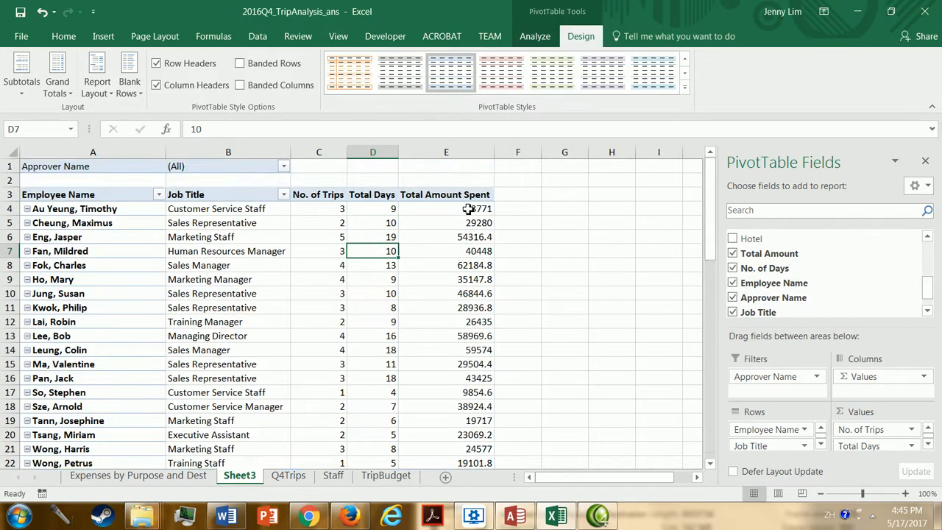
pyautogui.moveTo(471, 209); pyautogui.dragTo(484, 430)
pyautogui.click(63, 36)
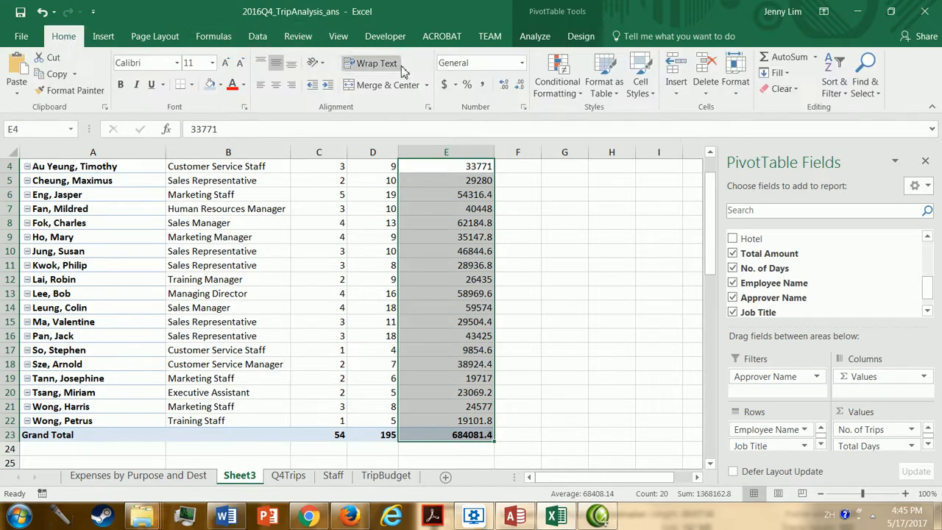
pyautogui.click(484, 85)
pyautogui.moveTo(711, 193); pyautogui.dragTo(713, 174)
pyautogui.click(186, 227)
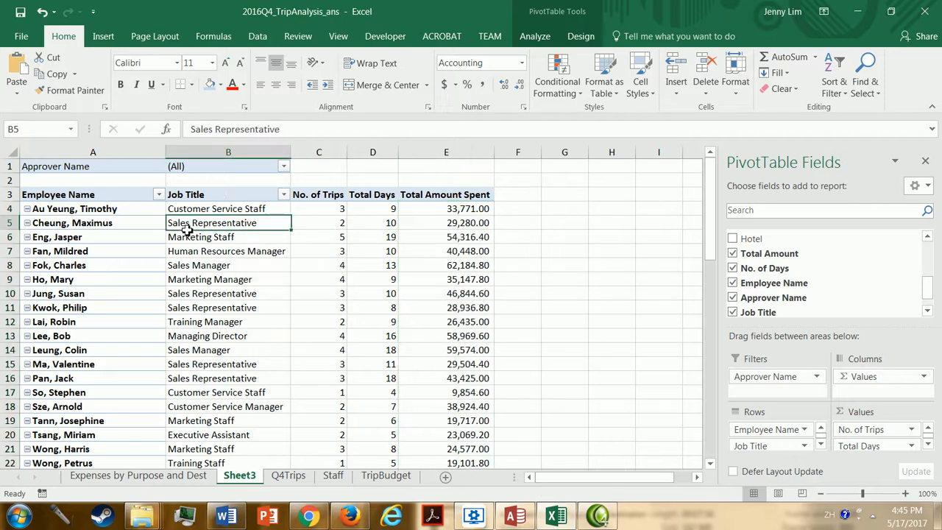
# Step: Filter the PivotTable by Approver Name to show only the trips approved by the managing director
pyautogui.click(284, 166)
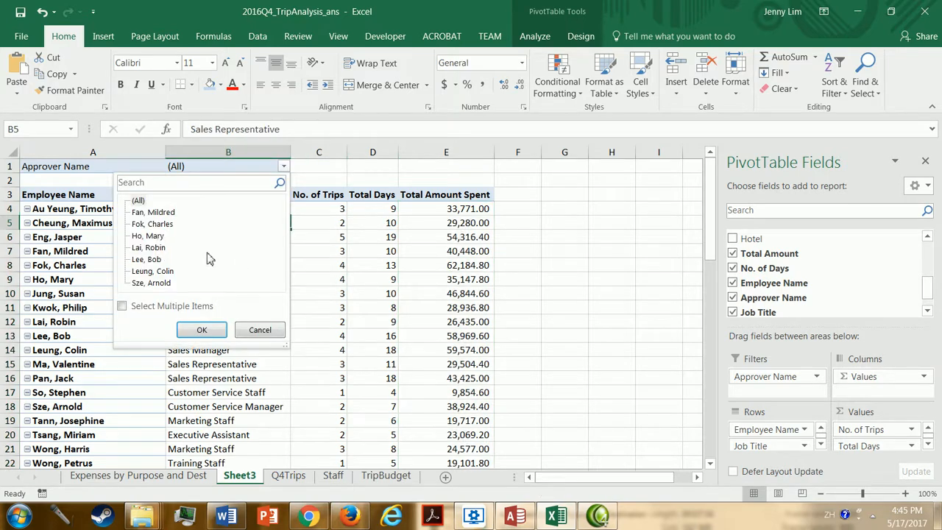
pyautogui.click(152, 261)
pyautogui.click(201, 330)
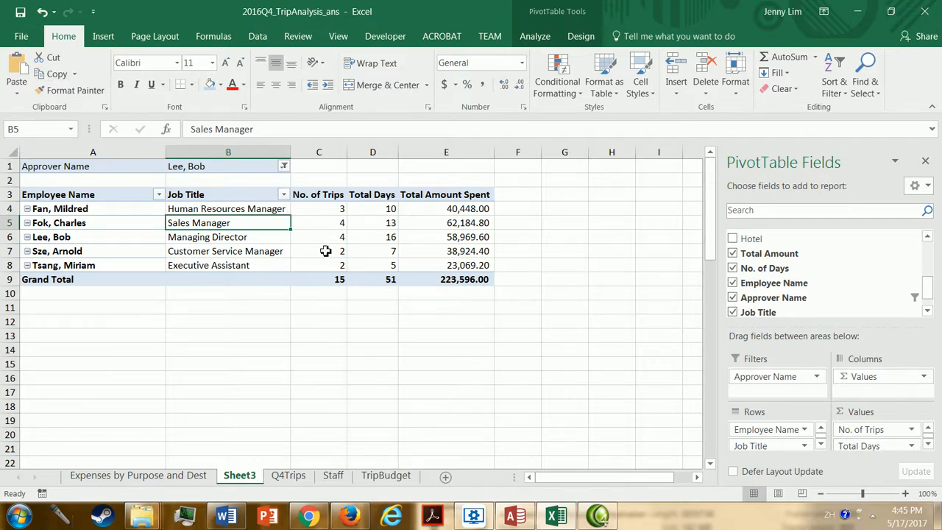
# Step: Switch the Approver Name filter to the second approver in the list
pyautogui.click(283, 167)
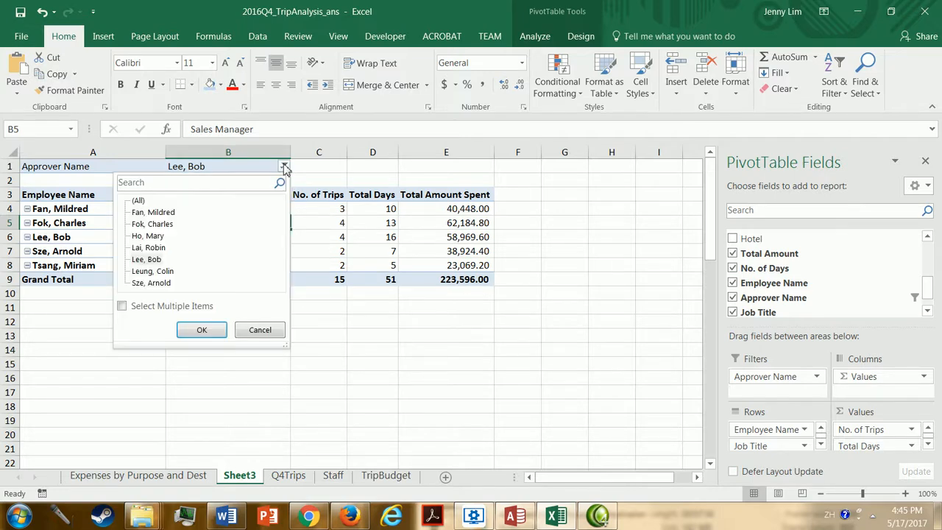
pyautogui.click(153, 223)
pyautogui.click(201, 330)
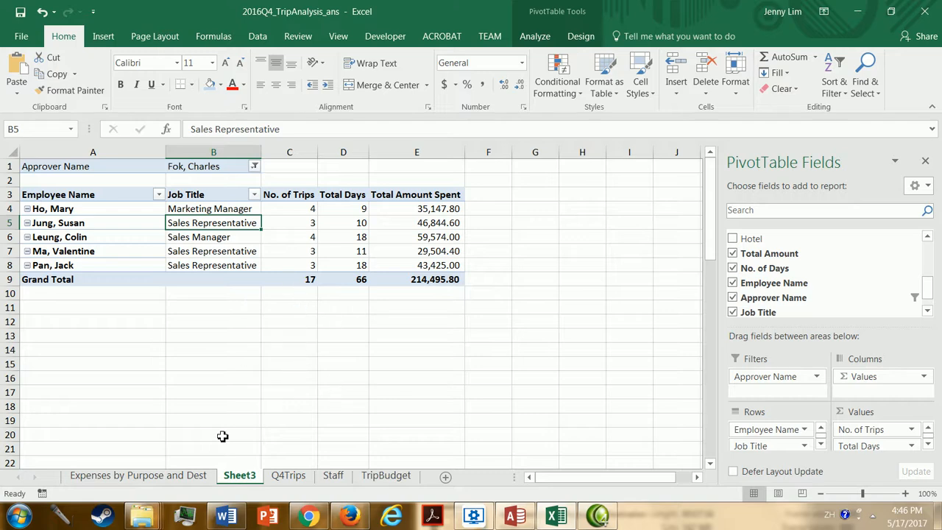
# Step: Check the Appendix B heading in the Word assignment, return to Excel and rename Sheet3 as "Approver Trip Inquiry"
pyautogui.click(226, 515)
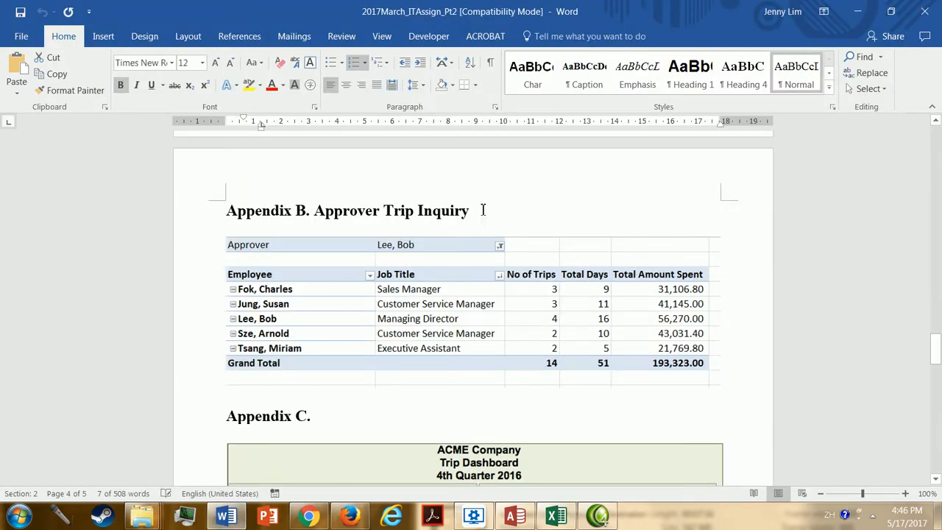
pyautogui.click(555, 515)
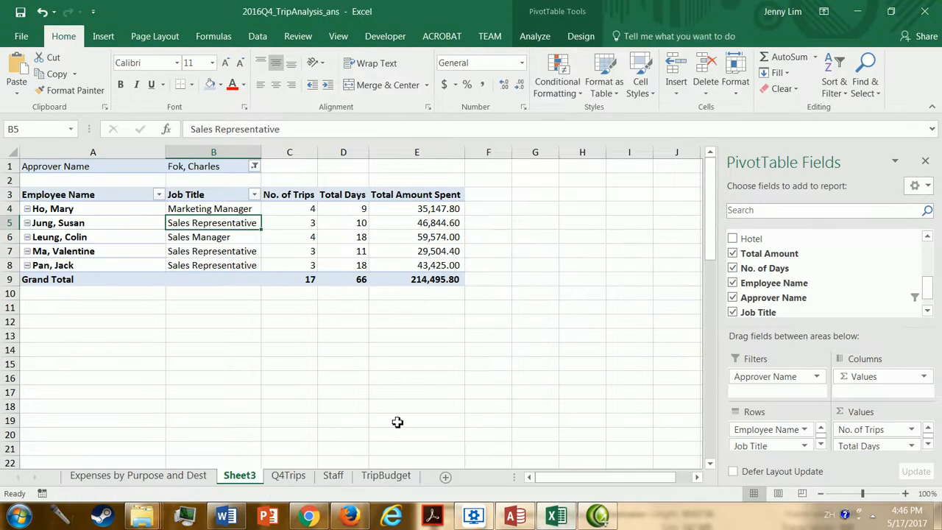
pyautogui.click(239, 478)
pyautogui.write('A')
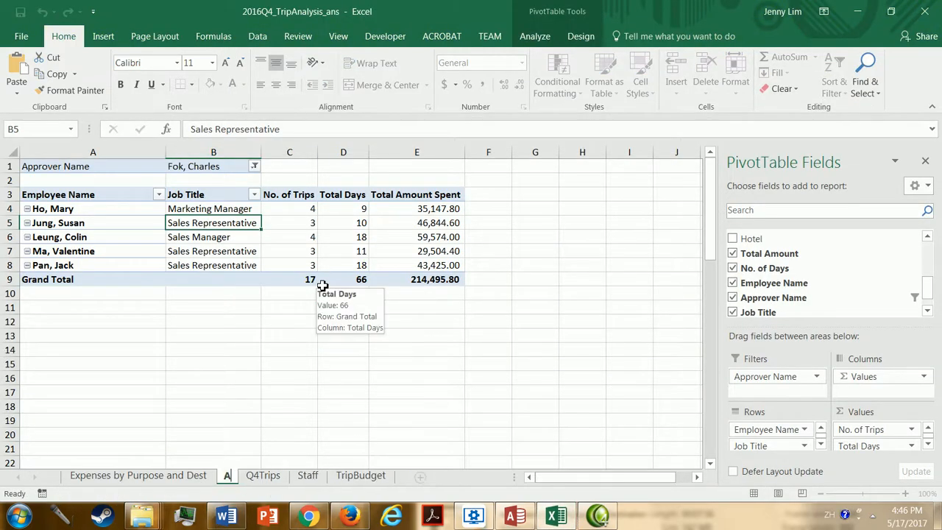
pyautogui.write('pprover Trip Inquiry')
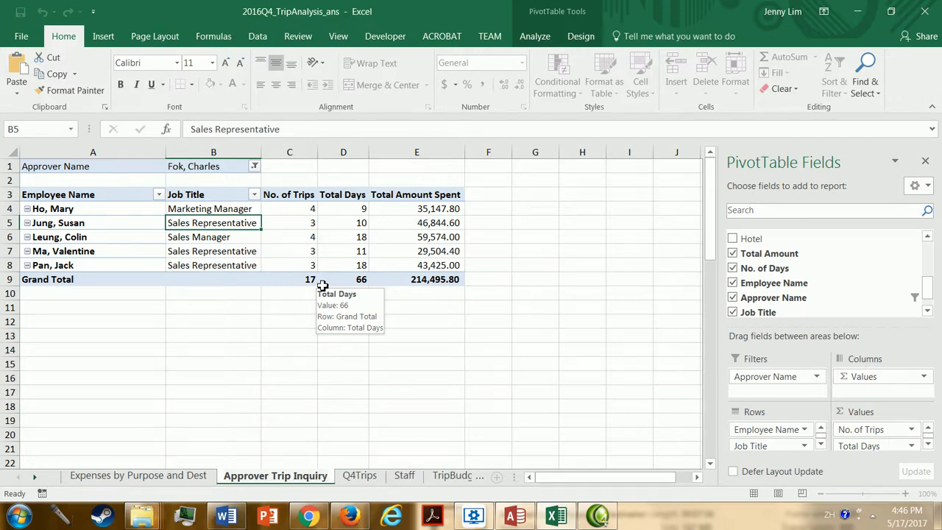
pyautogui.press('Return')
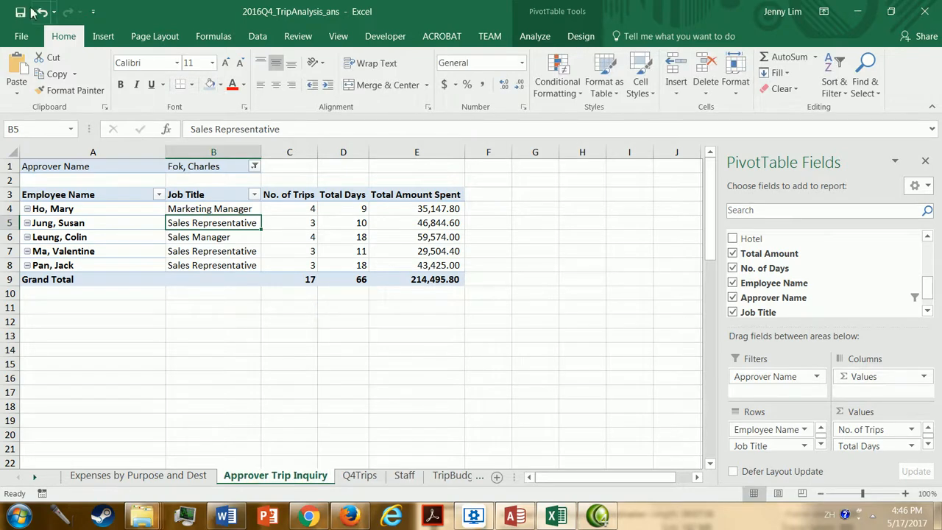
# Step: Insert three blank rows above the PivotTable on the Approver Trip Inquiry sheet
pyautogui.click(9, 166)
pyautogui.rightClick(9, 166)
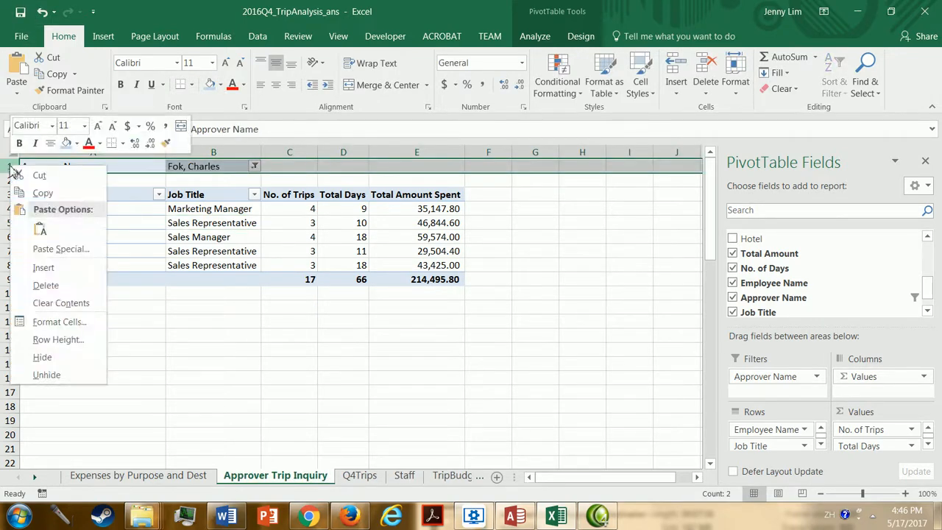
pyautogui.click(59, 268)
pyautogui.rightClick(9, 164)
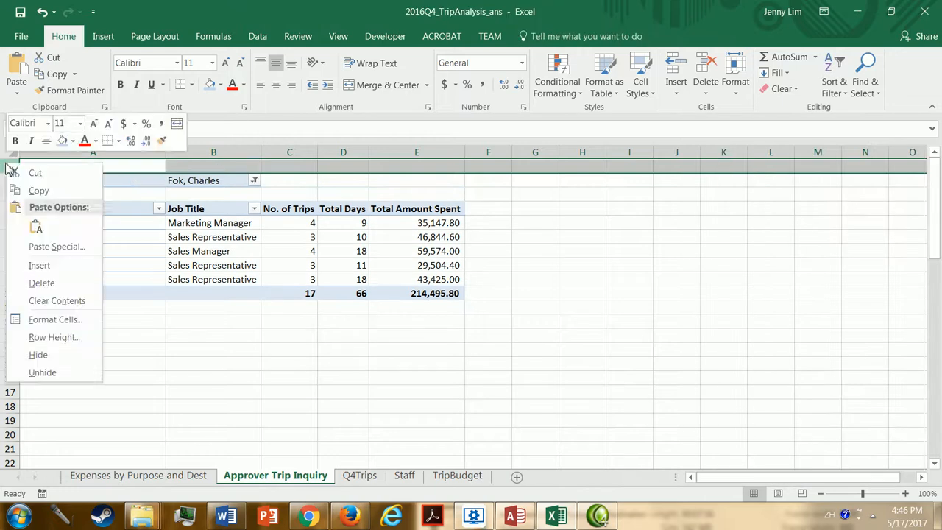
pyautogui.click(41, 267)
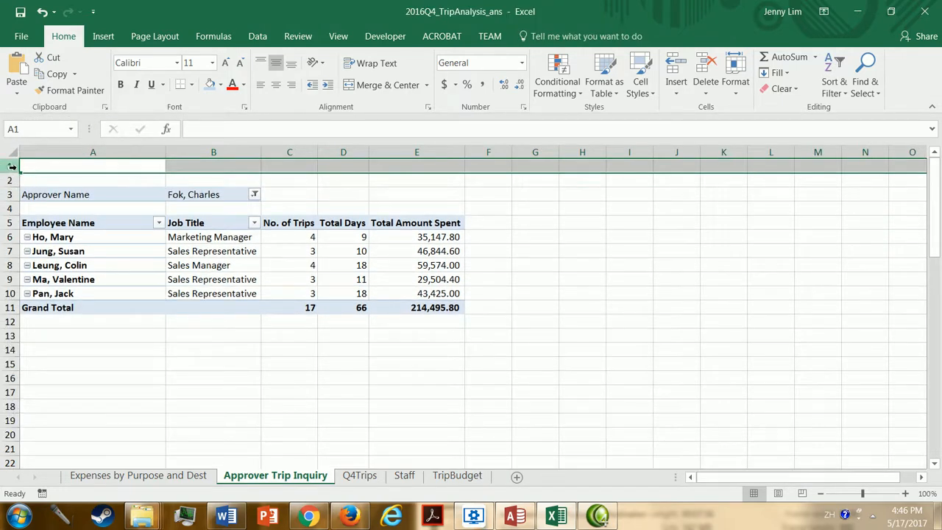
pyautogui.rightClick(16, 166)
pyautogui.click(48, 267)
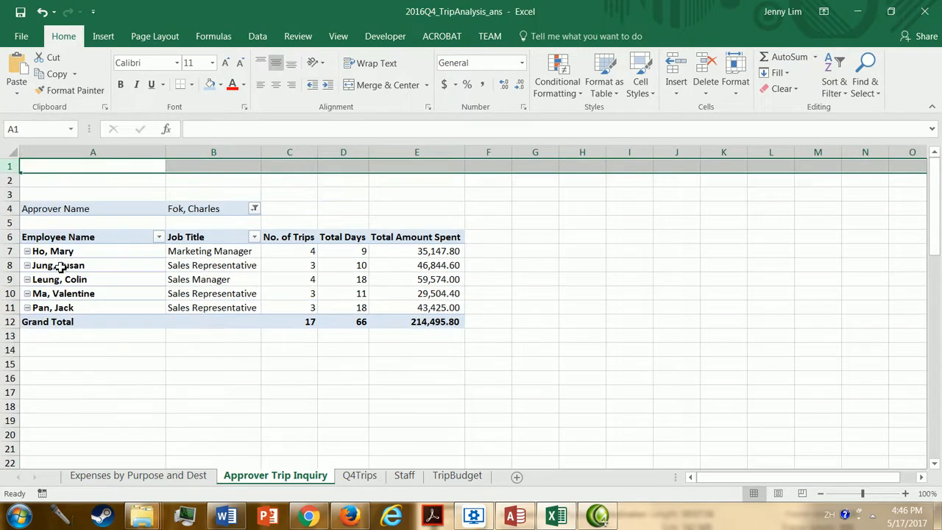
# Step: Enter the title lines "ACME Company", "Approver Trip Inquiry" and "4th Quarter 2016" in cells A1 to A3
pyautogui.click(94, 168)
pyautogui.write('AC')
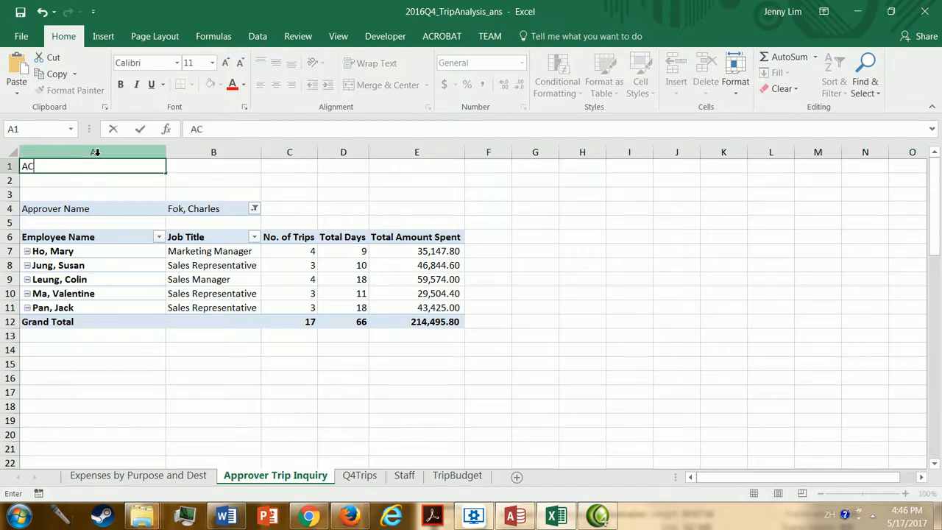
pyautogui.write('ME Company')
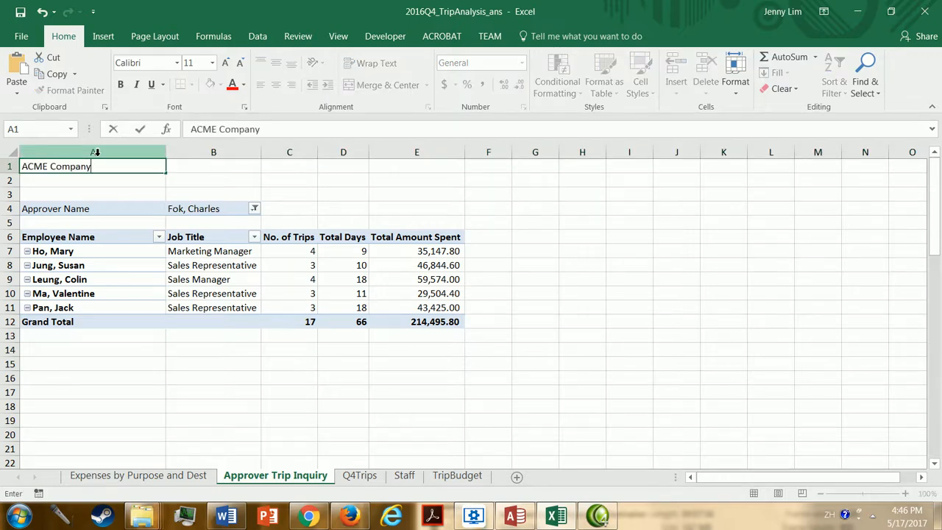
pyautogui.press('Return')
pyautogui.write('Approver')
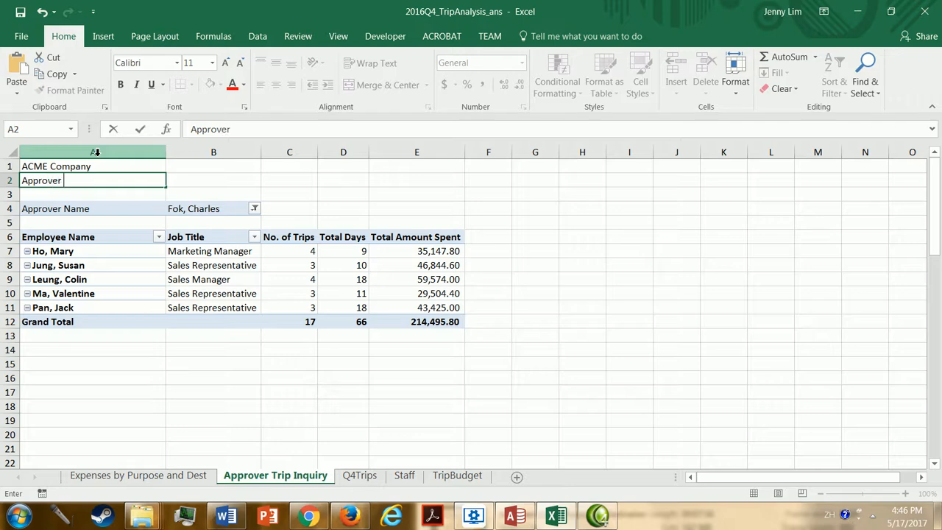
pyautogui.write(' Trip Inqau')
pyautogui.press('Return')
pyautogui.write('4th ')
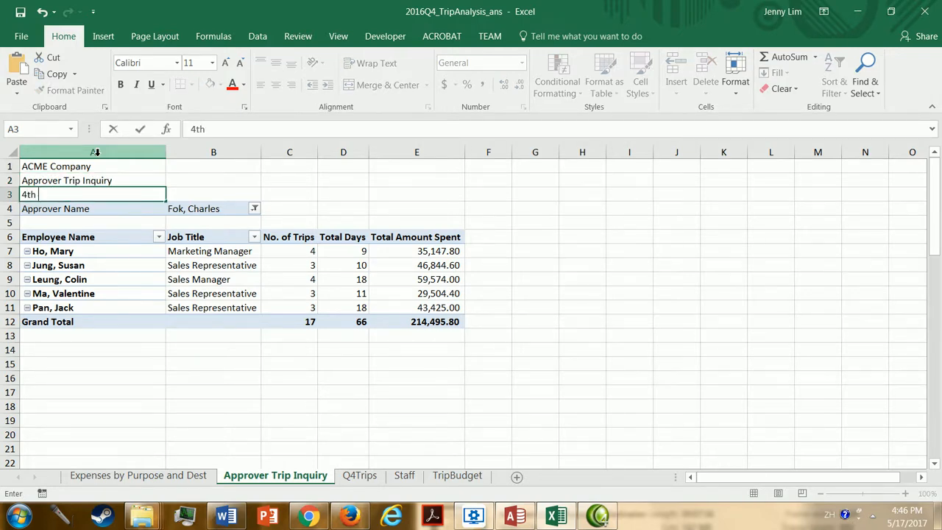
pyautogui.write('Quarter 201')
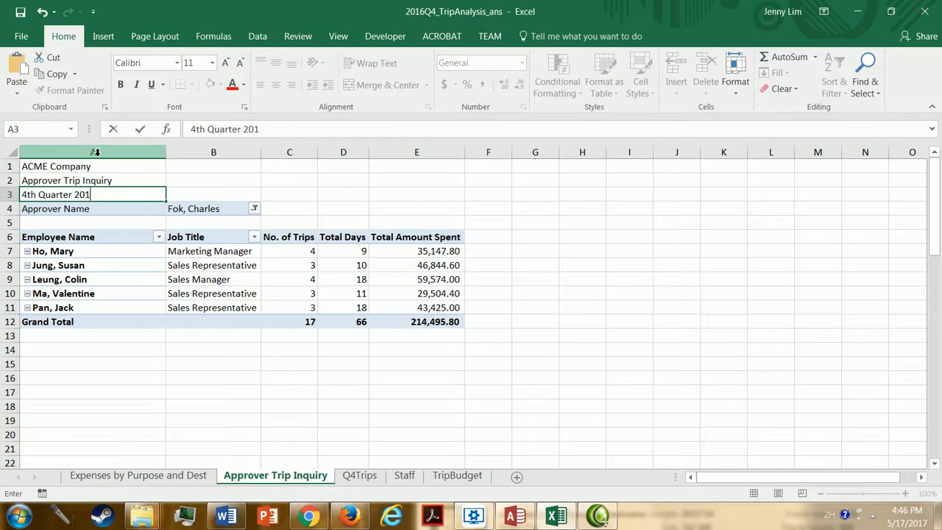
pyautogui.write('6')
pyautogui.press('Return')
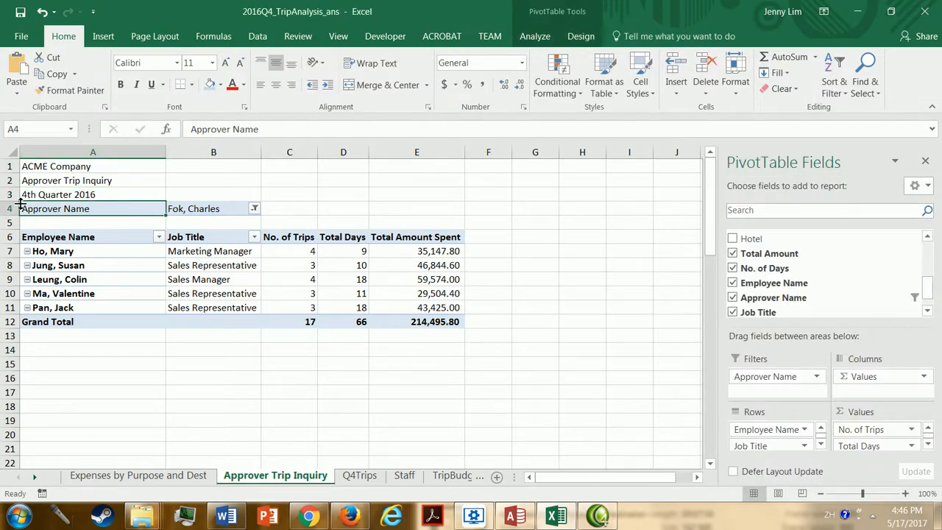
# Step: Insert a blank row between the title lines and the Approver Name filter row
pyautogui.click(14, 208)
pyautogui.rightClick(13, 208)
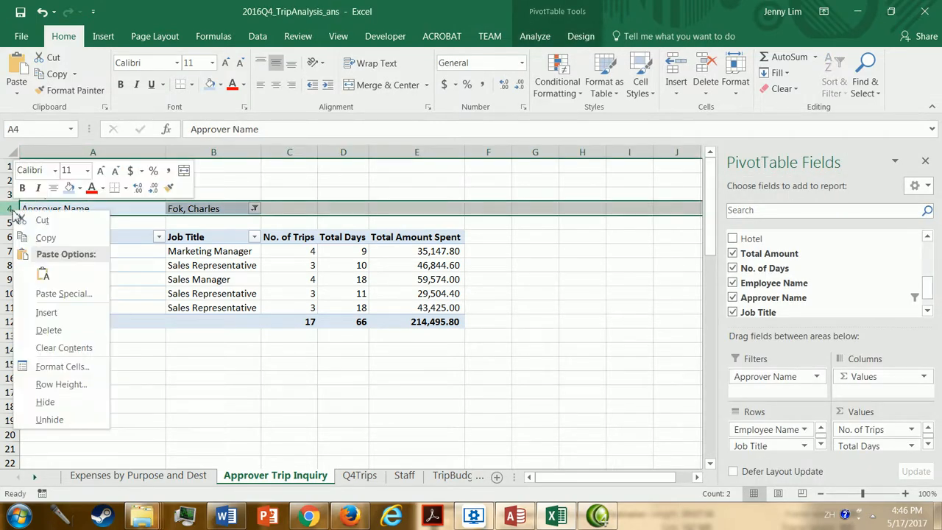
pyautogui.click(46, 312)
# Step: Merge and center each of the three title lines across columns A to E
pyautogui.moveTo(78, 168); pyautogui.dragTo(438, 166)
pyautogui.click(388, 85)
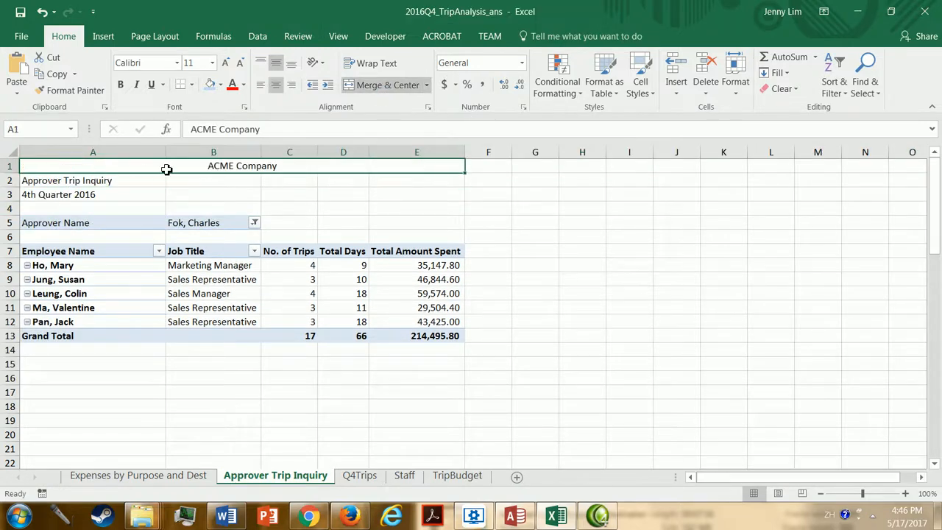
pyautogui.moveTo(95, 181); pyautogui.dragTo(414, 175)
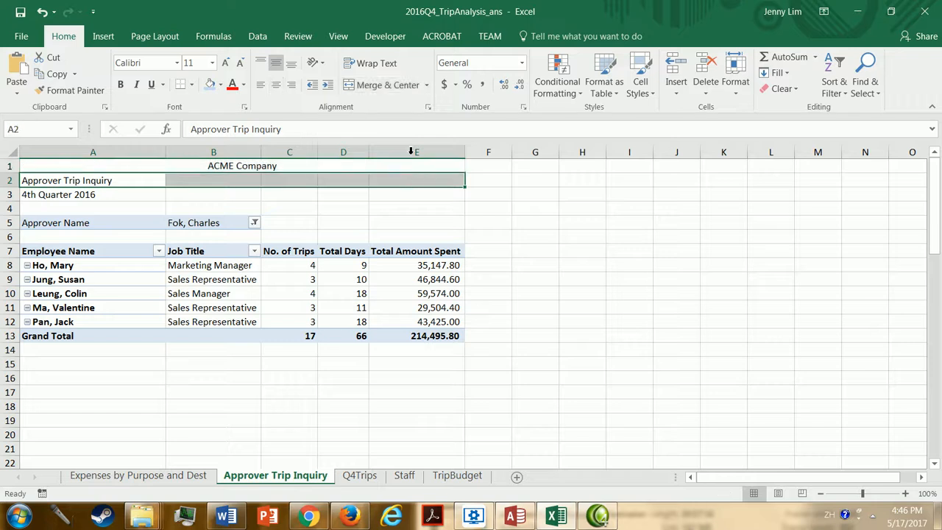
pyautogui.click(384, 85)
pyautogui.moveTo(125, 200); pyautogui.dragTo(404, 194)
pyautogui.click(400, 92)
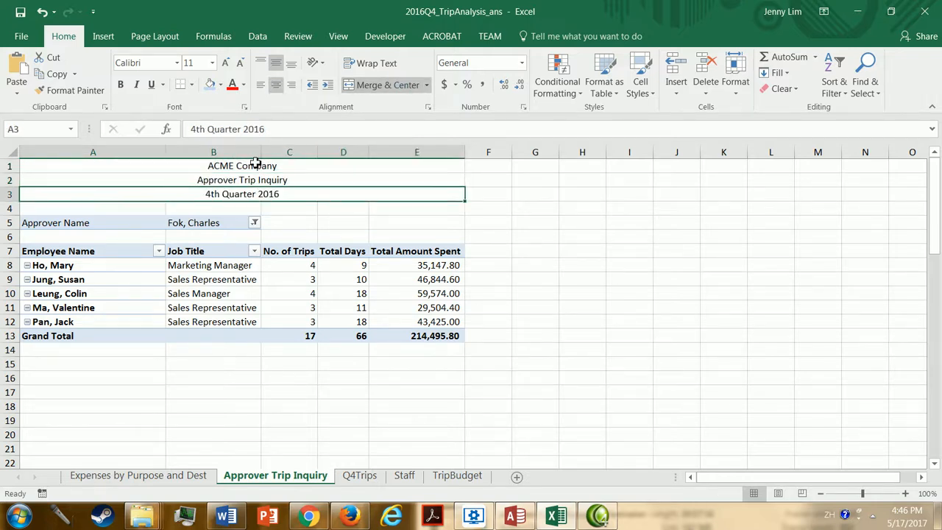
# Step: Set the three title lines to font size 22 and make them bold
pyautogui.moveTo(254, 166); pyautogui.dragTo(260, 193)
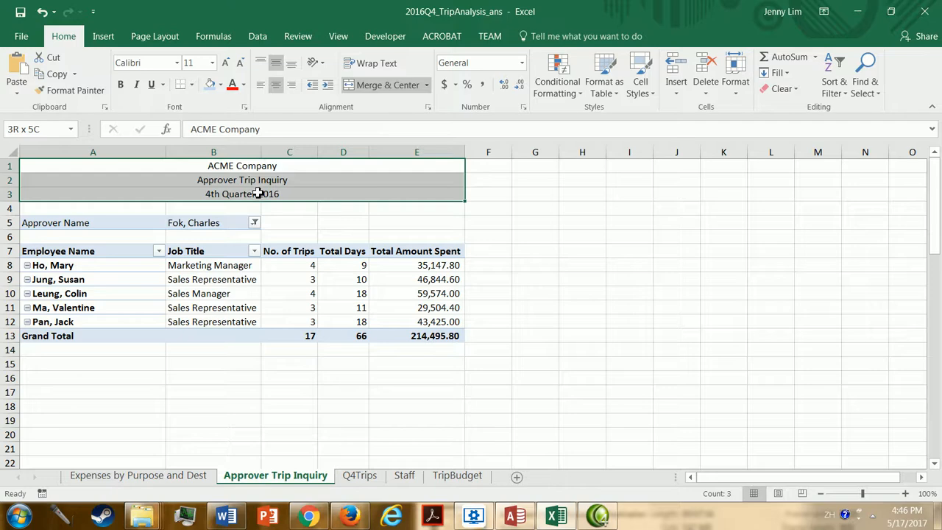
pyautogui.click(224, 64)
pyautogui.click(212, 64)
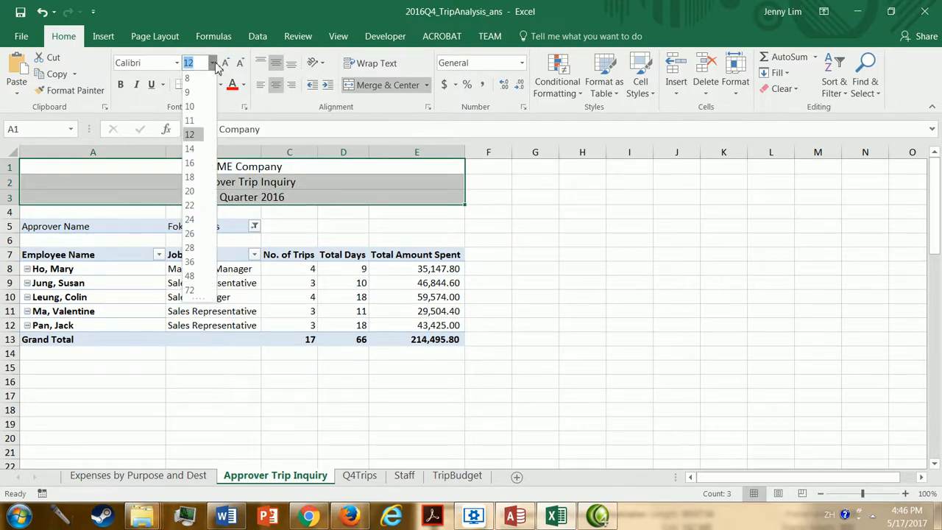
pyautogui.click(190, 207)
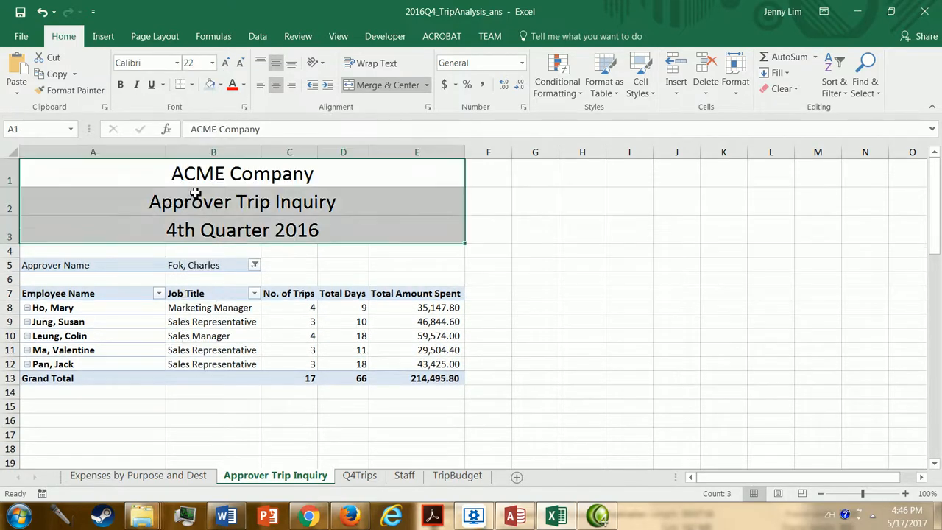
pyautogui.click(121, 85)
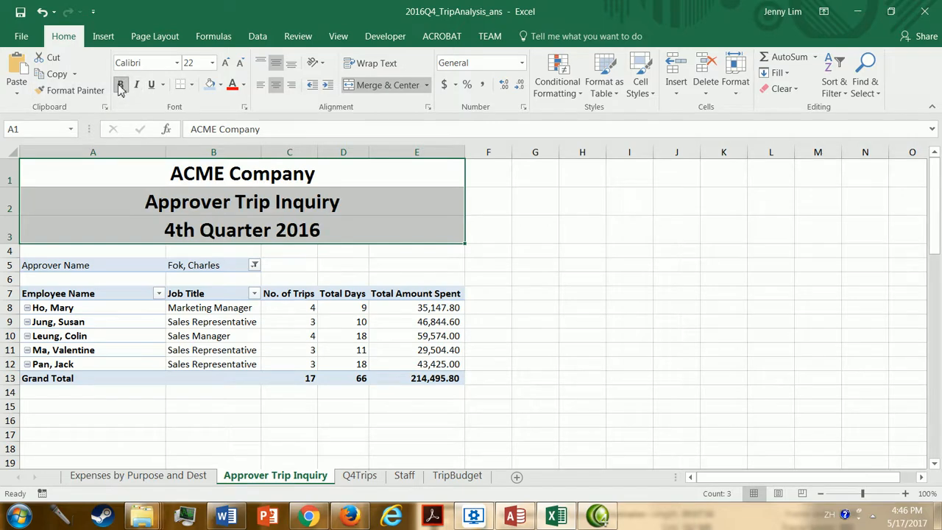
# Step: Fill the three title rows with light blue and deselect the title block
pyautogui.click(220, 85)
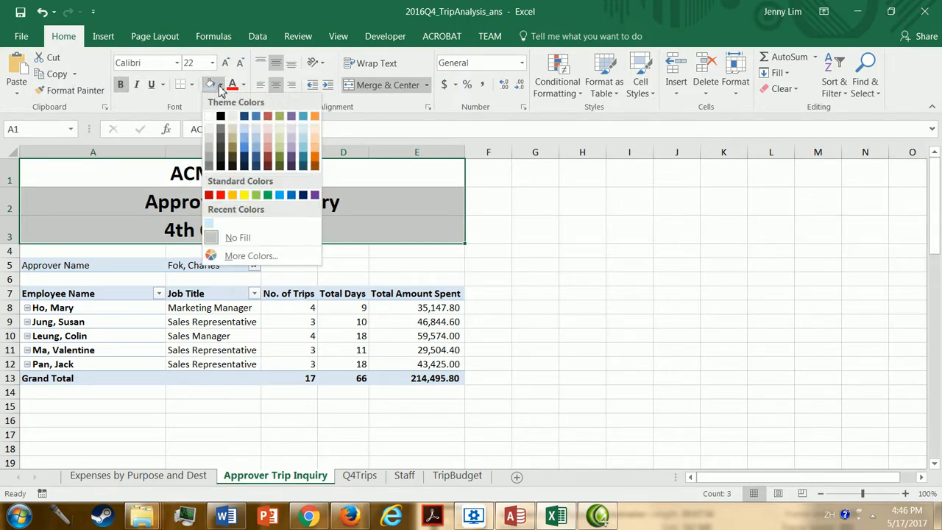
pyautogui.click(249, 133)
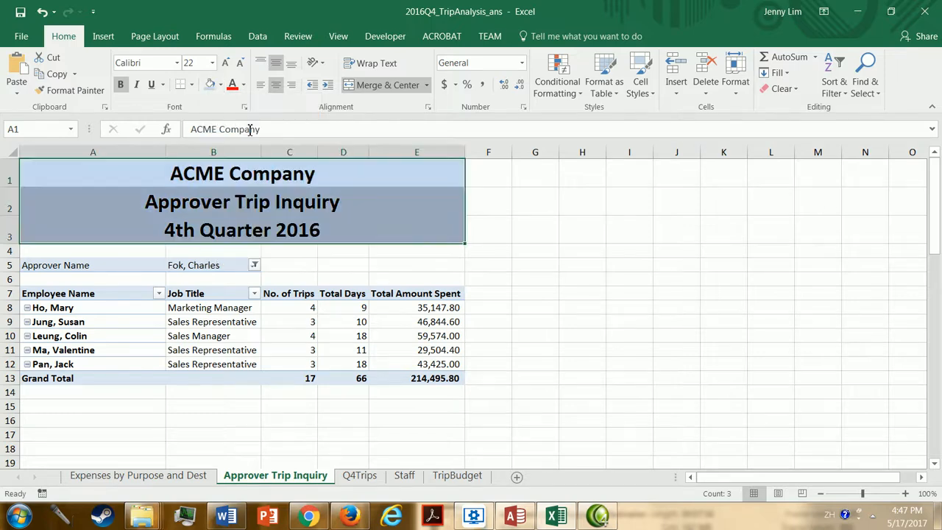
pyautogui.click(294, 204)
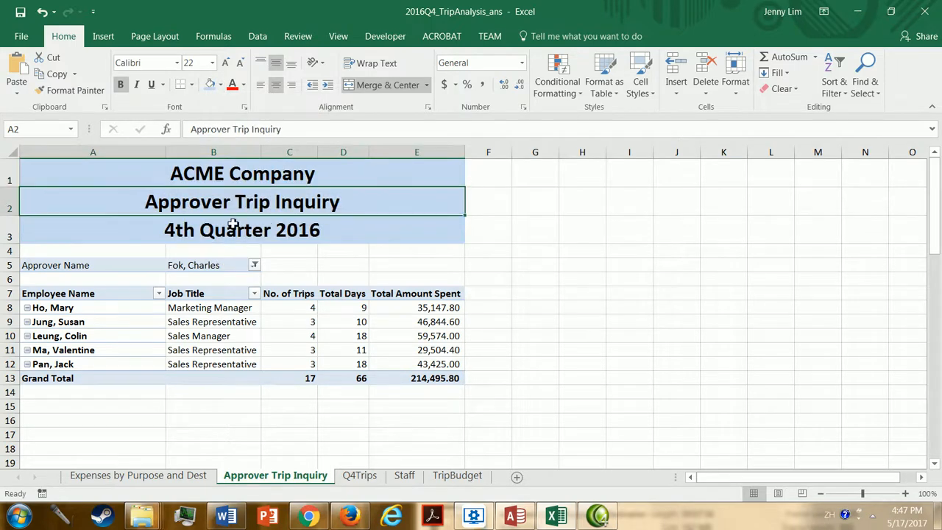
pyautogui.click(96, 308)
pyautogui.click(331, 193)
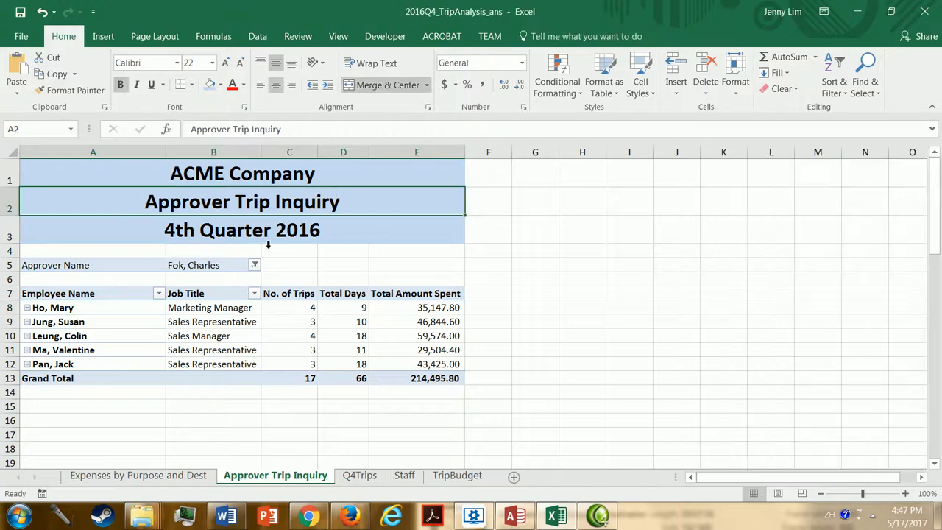